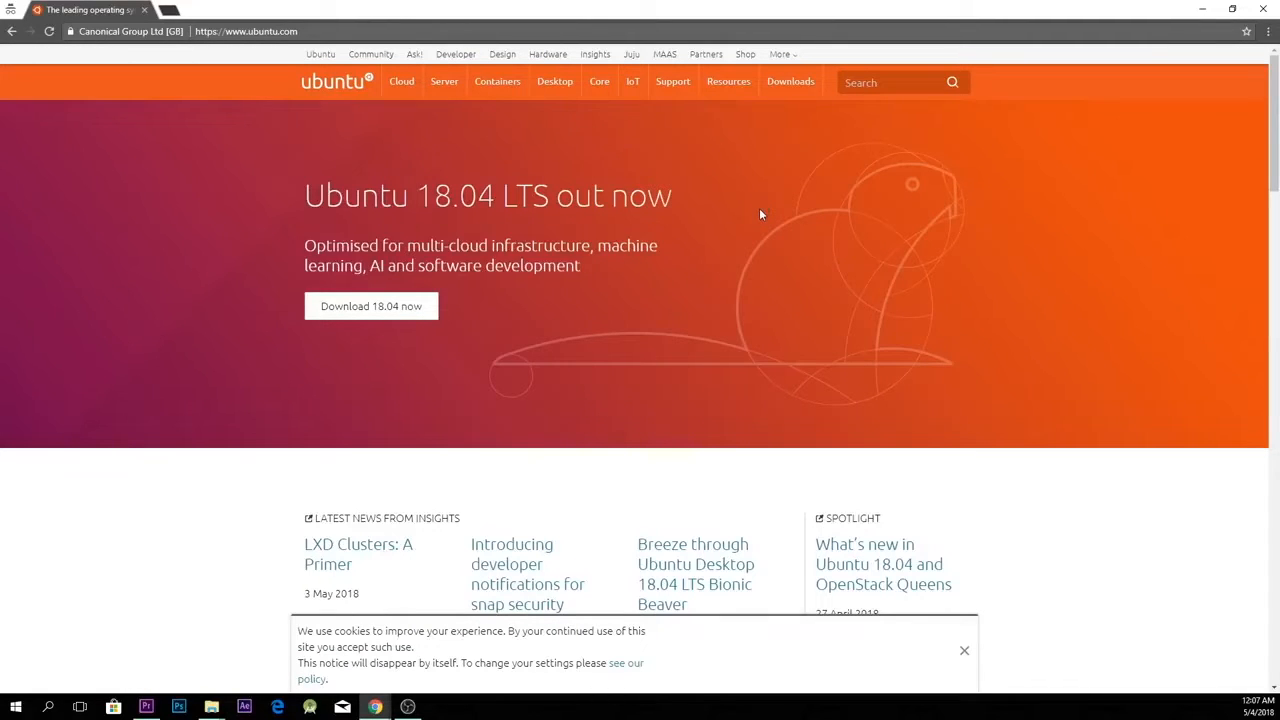
Step: Open the Ubuntu Desktop download page and review the recommended processor, memory and hard drive requirements
mouse_move(783, 89)
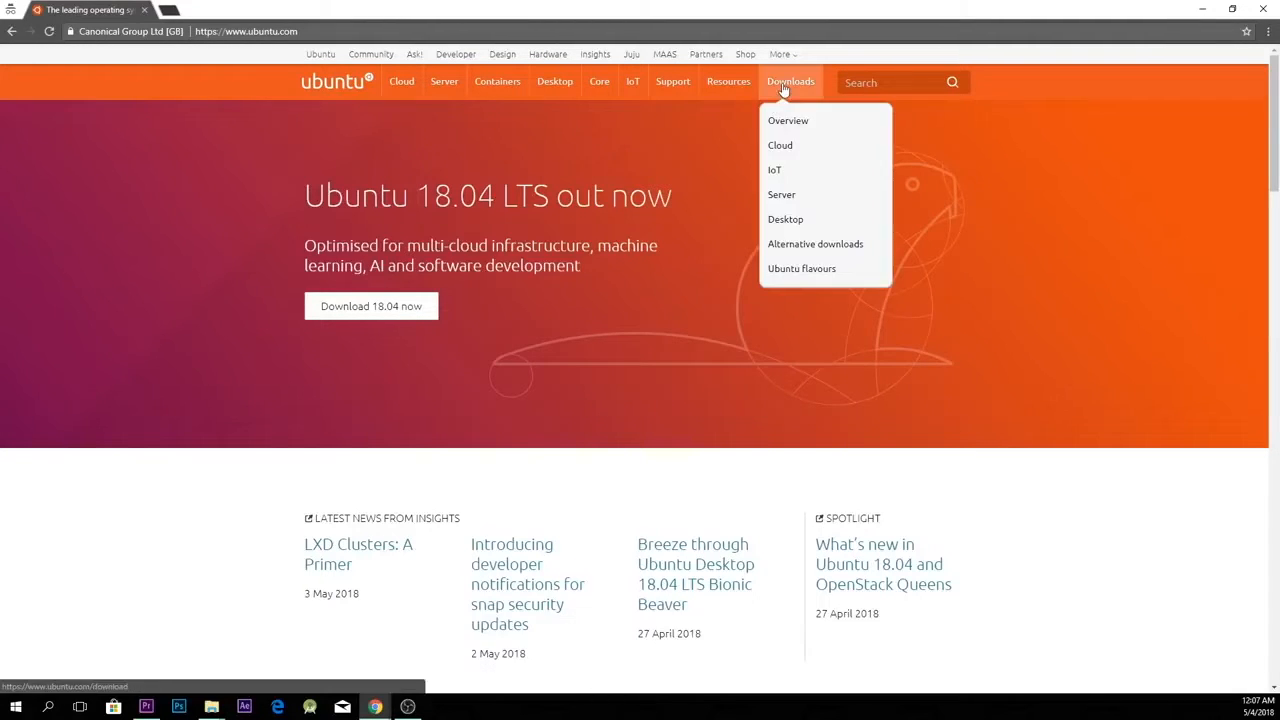
click(784, 221)
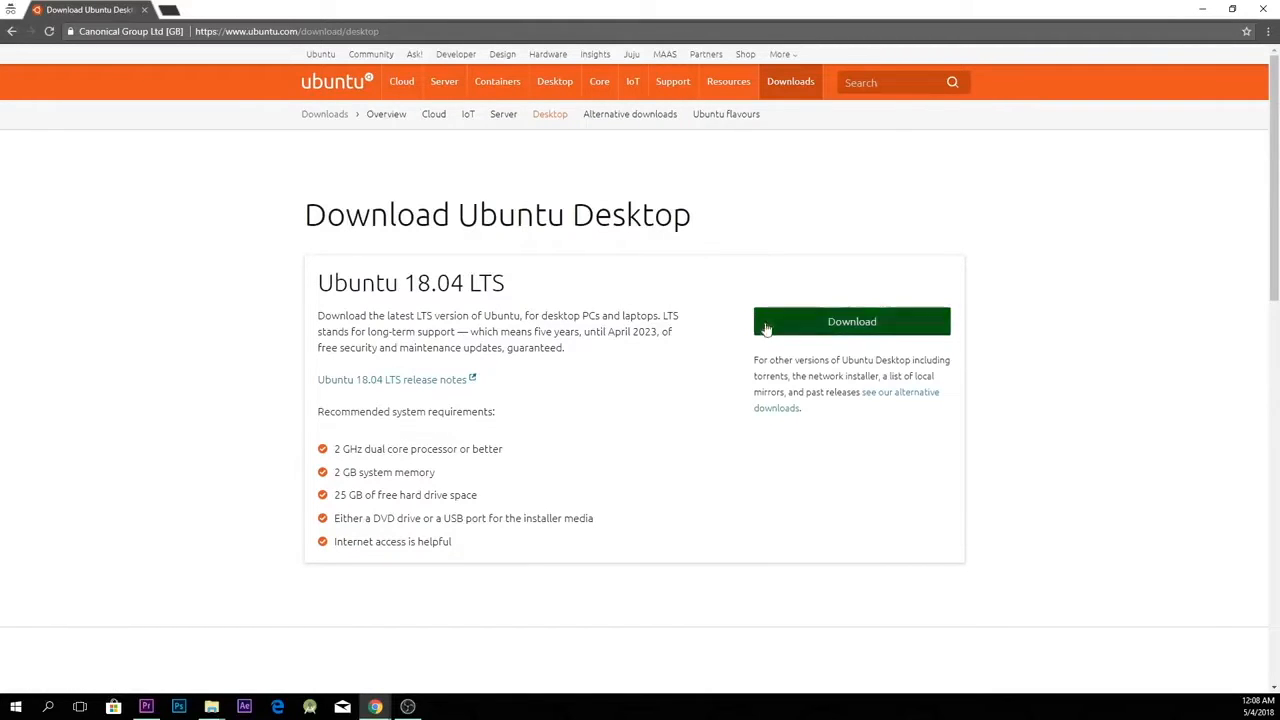
drag(363, 452, 470, 449)
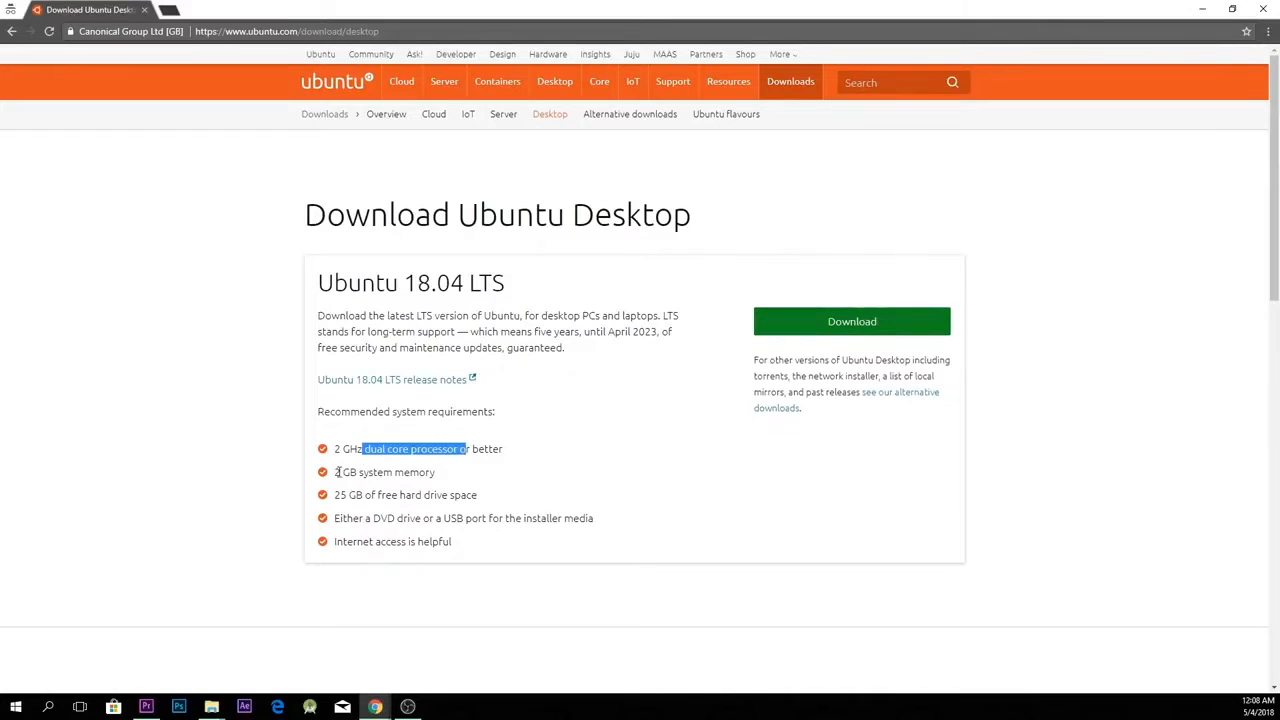
drag(340, 472, 420, 473)
drag(347, 508, 422, 500)
click(402, 530)
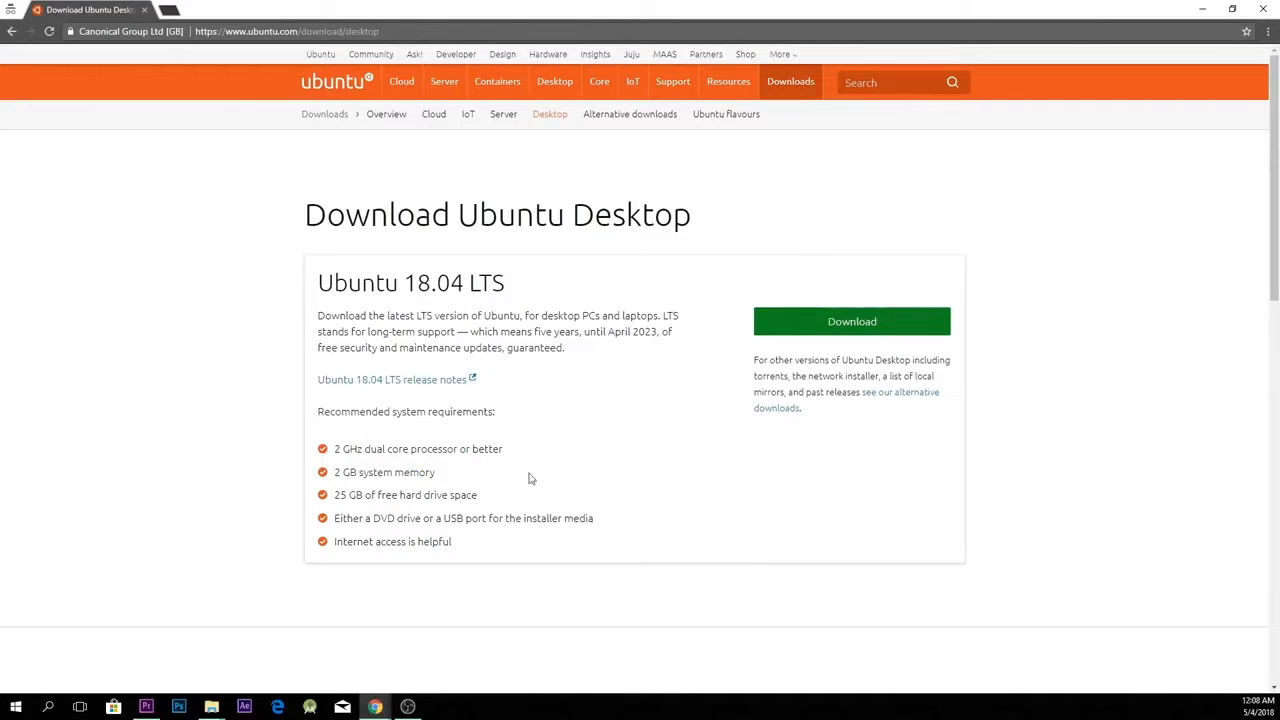
Step: Download the Ubuntu 18.04 LTS desktop ISO, skipping the contribution and starting the file transfer
click(849, 331)
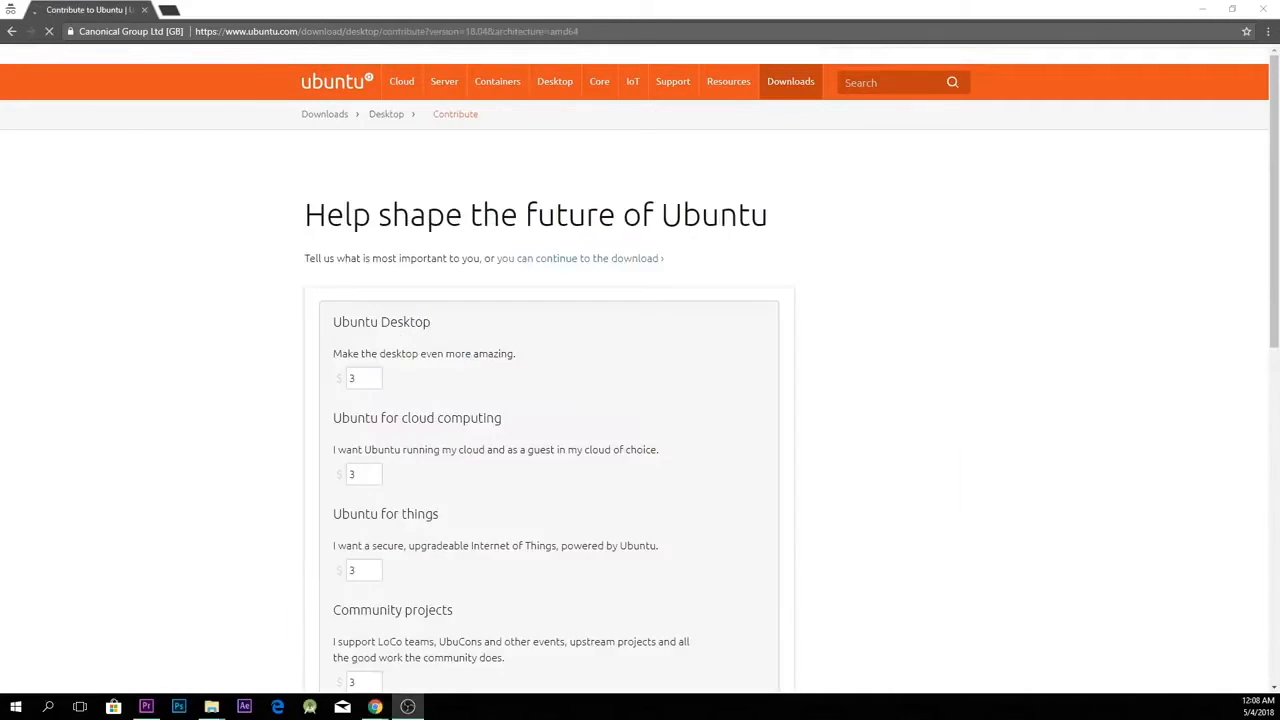
scroll(980, 512, down, 5)
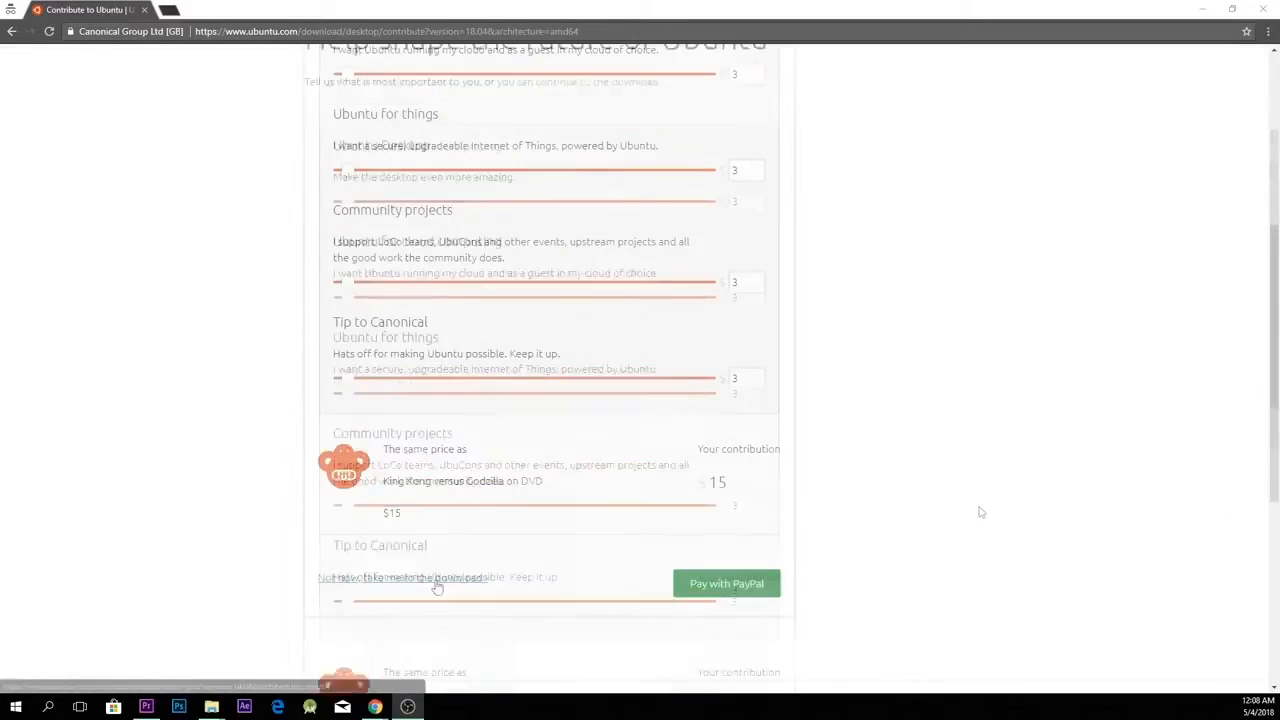
click(470, 580)
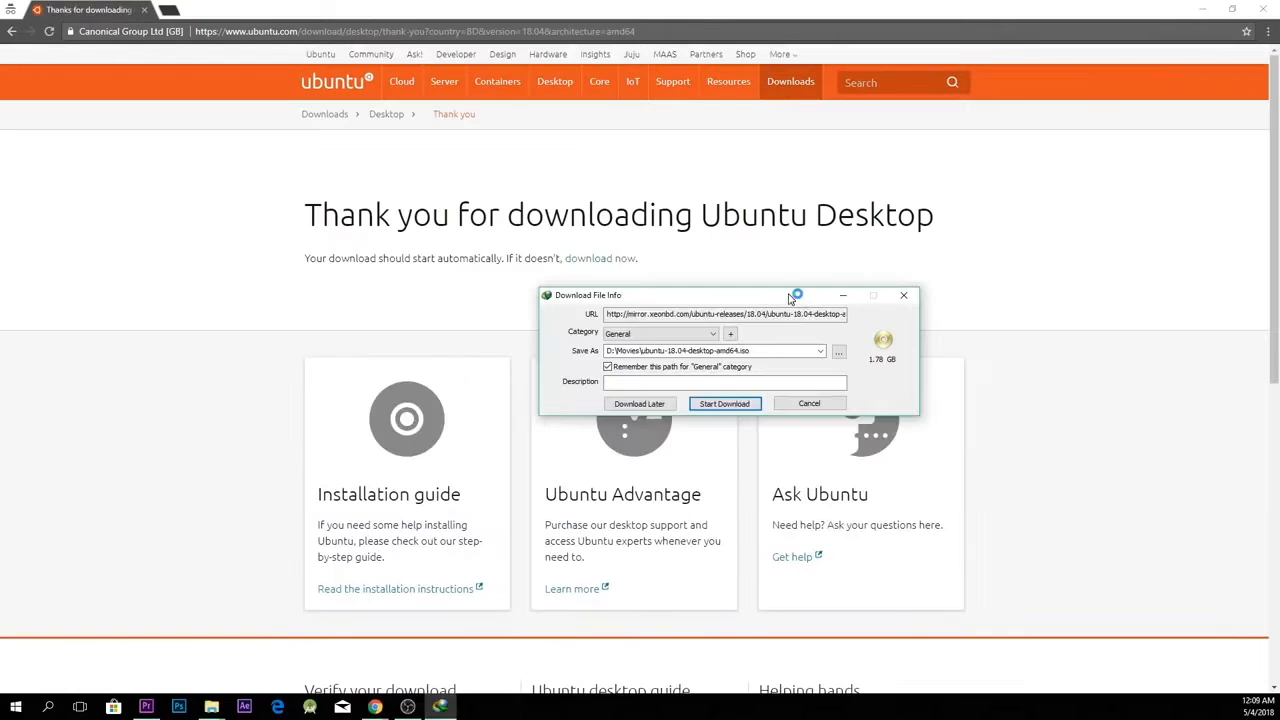
click(738, 405)
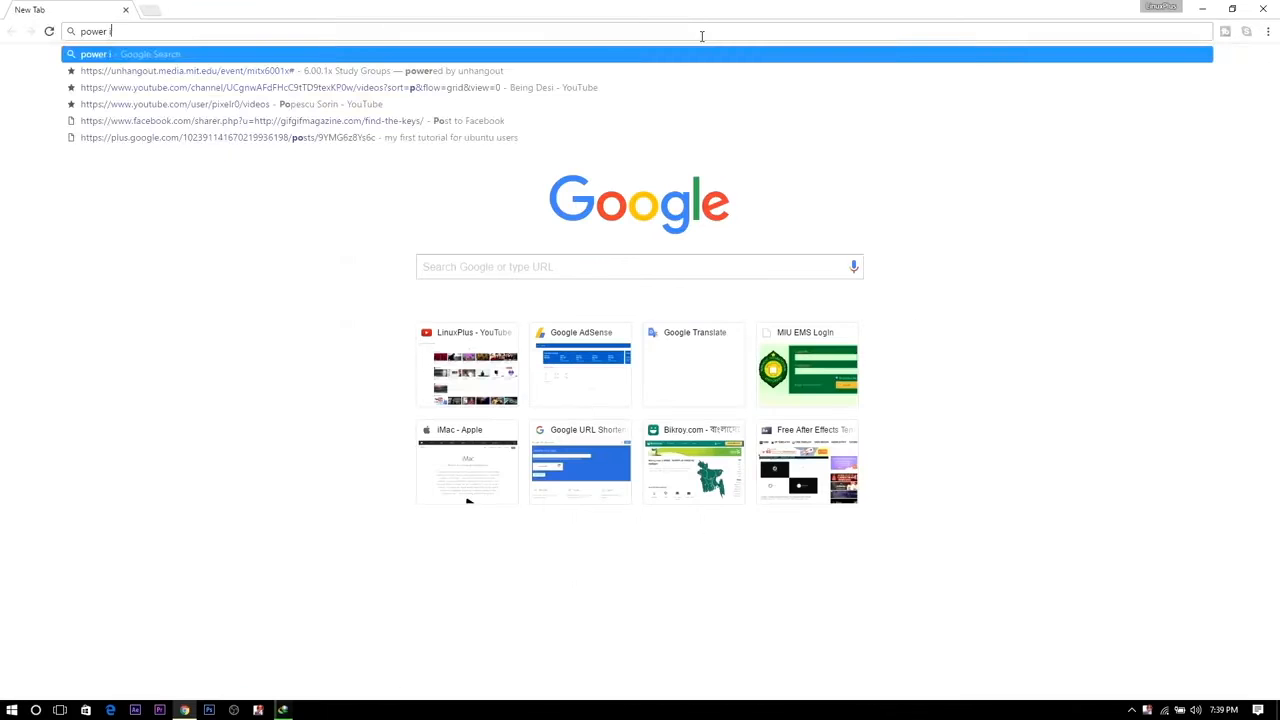
Step: Open the PowerISO download page and download the 64-bit version of PowerISO v6.8
key(Return)
click(184, 170)
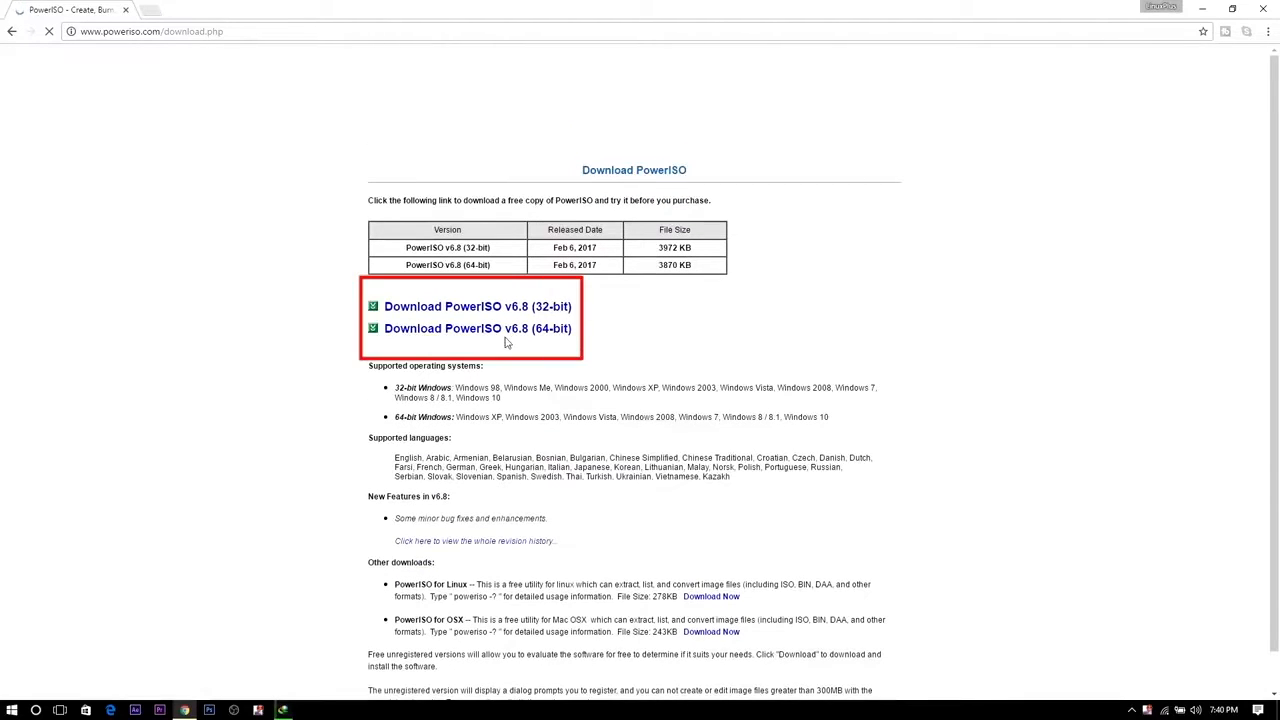
click(452, 340)
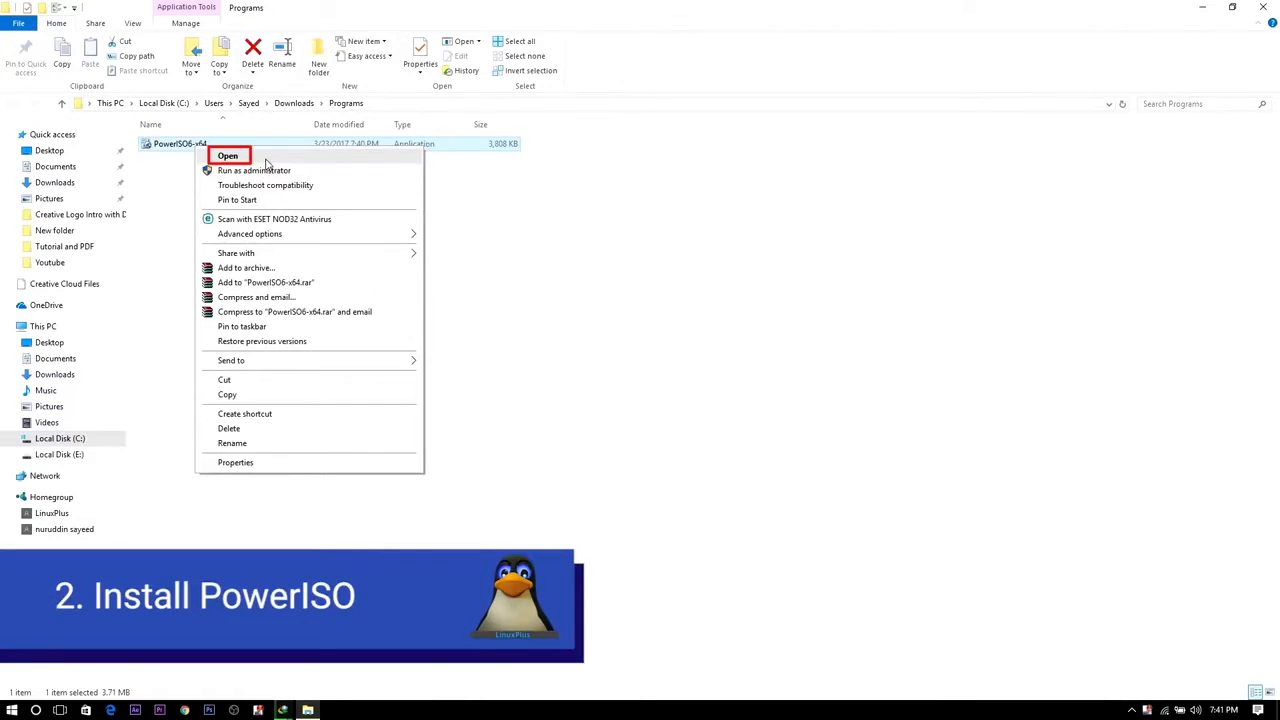
Step: Run the PowerISO6-x64 installer, install PowerISO 6.8 to C:\Program Files\PowerISO and close the setup
click(262, 157)
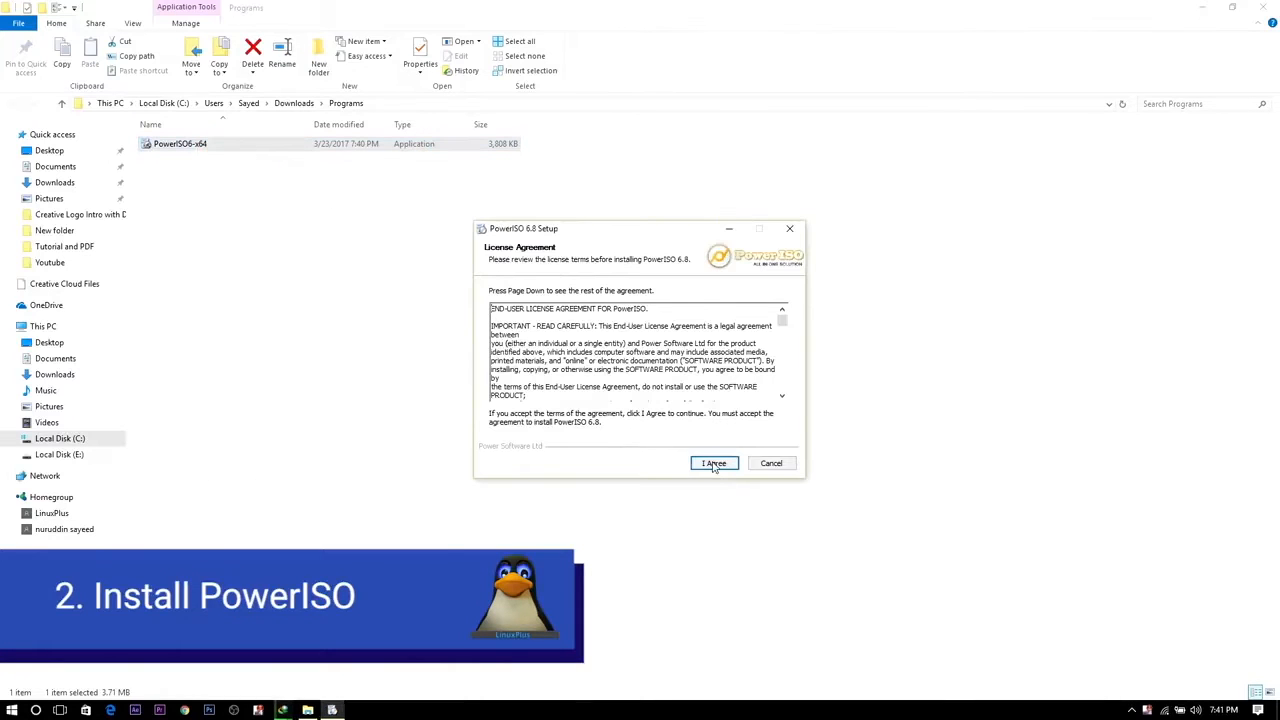
click(712, 463)
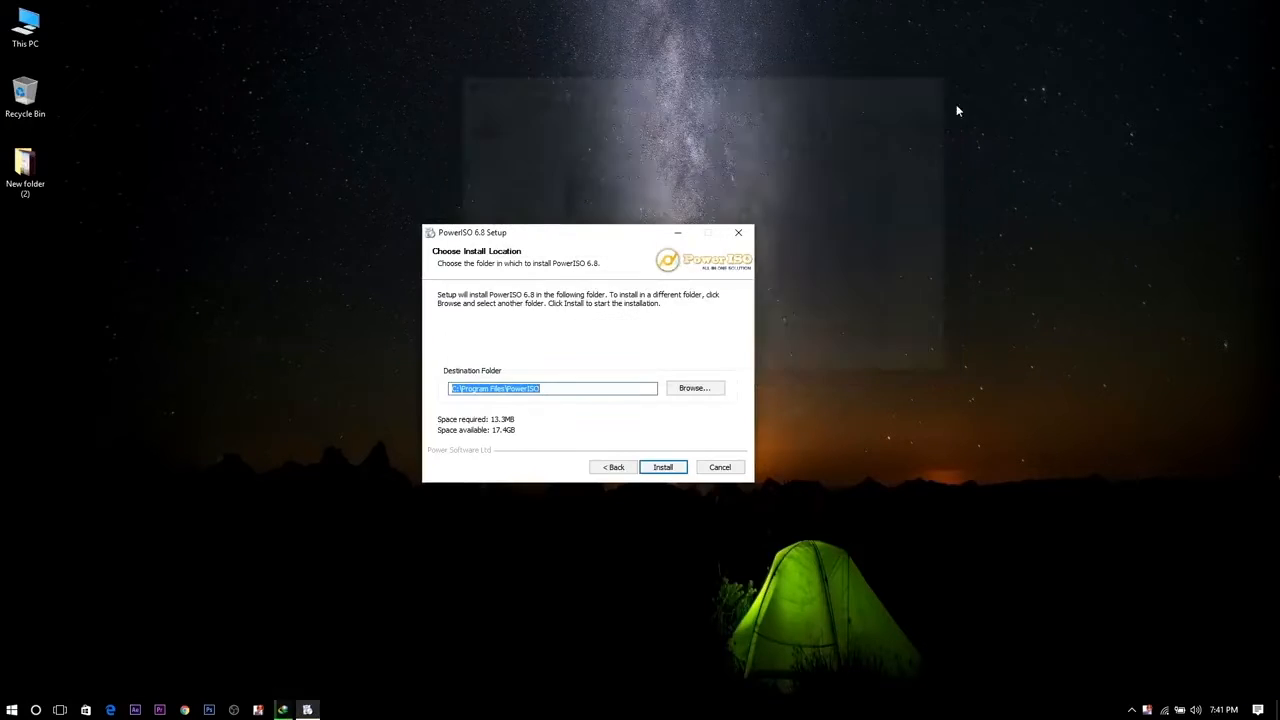
drag(621, 239, 538, 214)
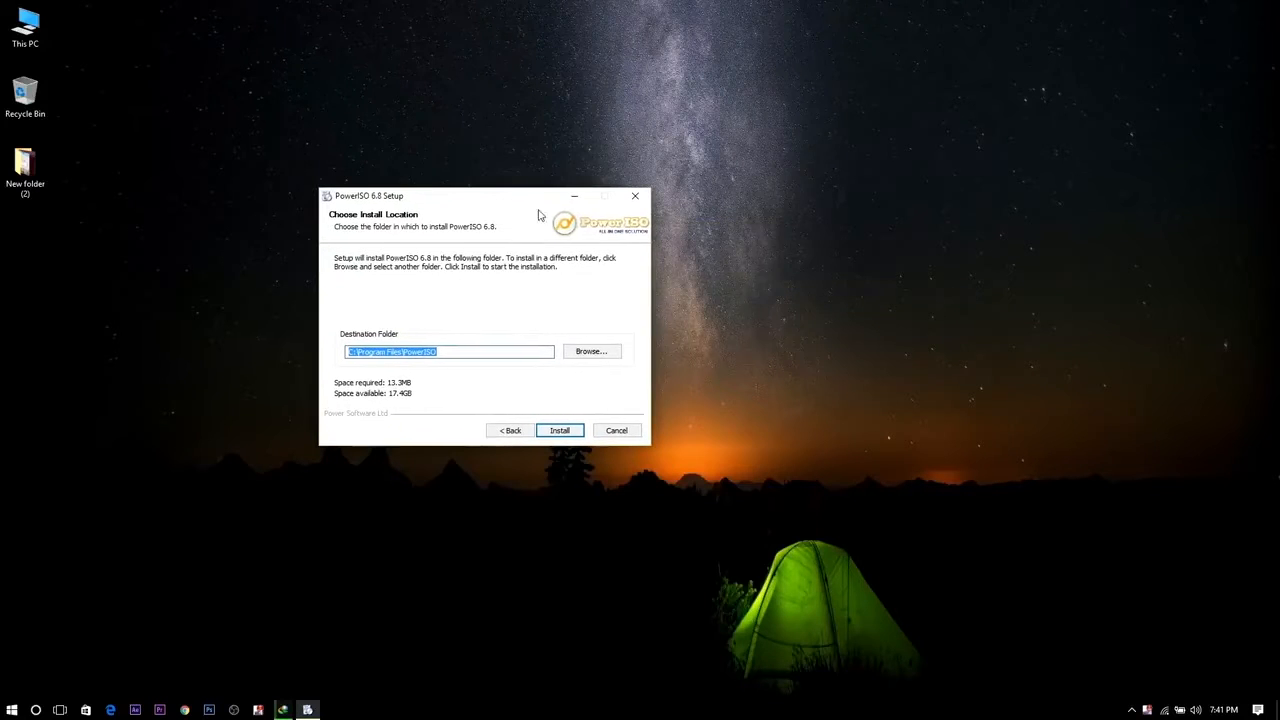
click(565, 431)
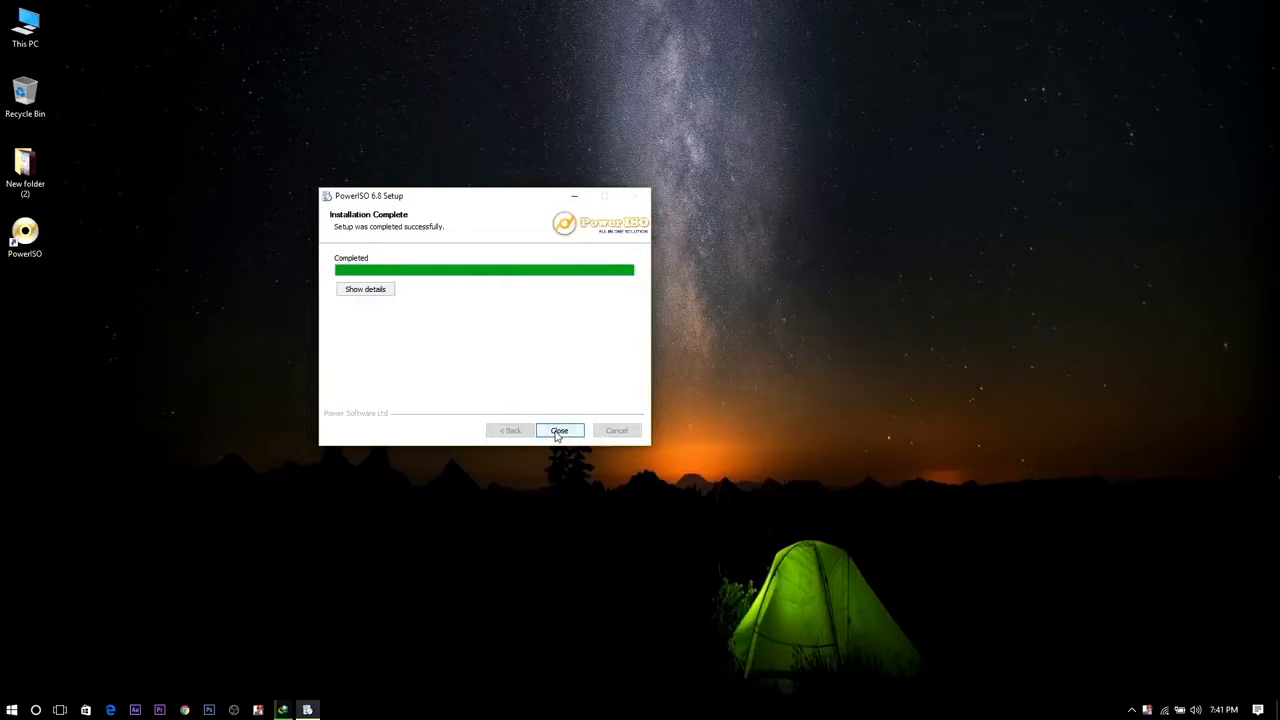
click(558, 431)
click(559, 431)
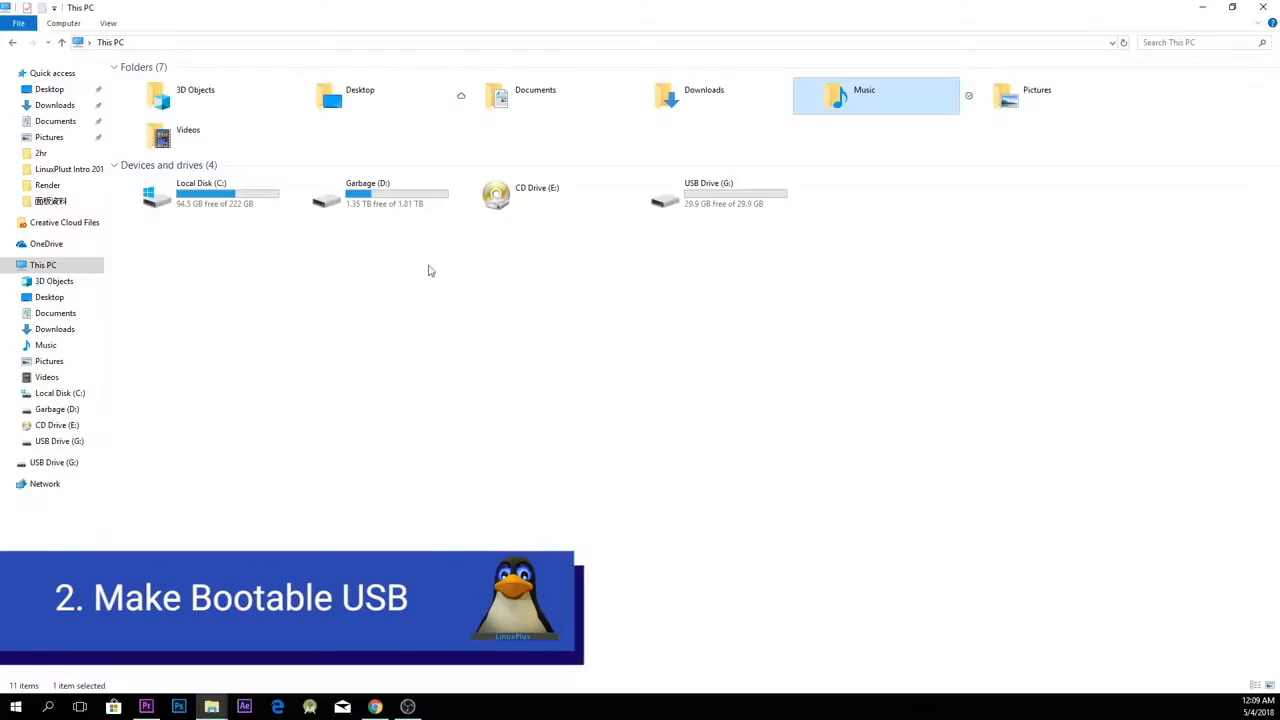
Step: Locate the USB Drive (G:) in This PC, and select the ubuntu-18.04-desktop ISO in the Music folder
click(720, 206)
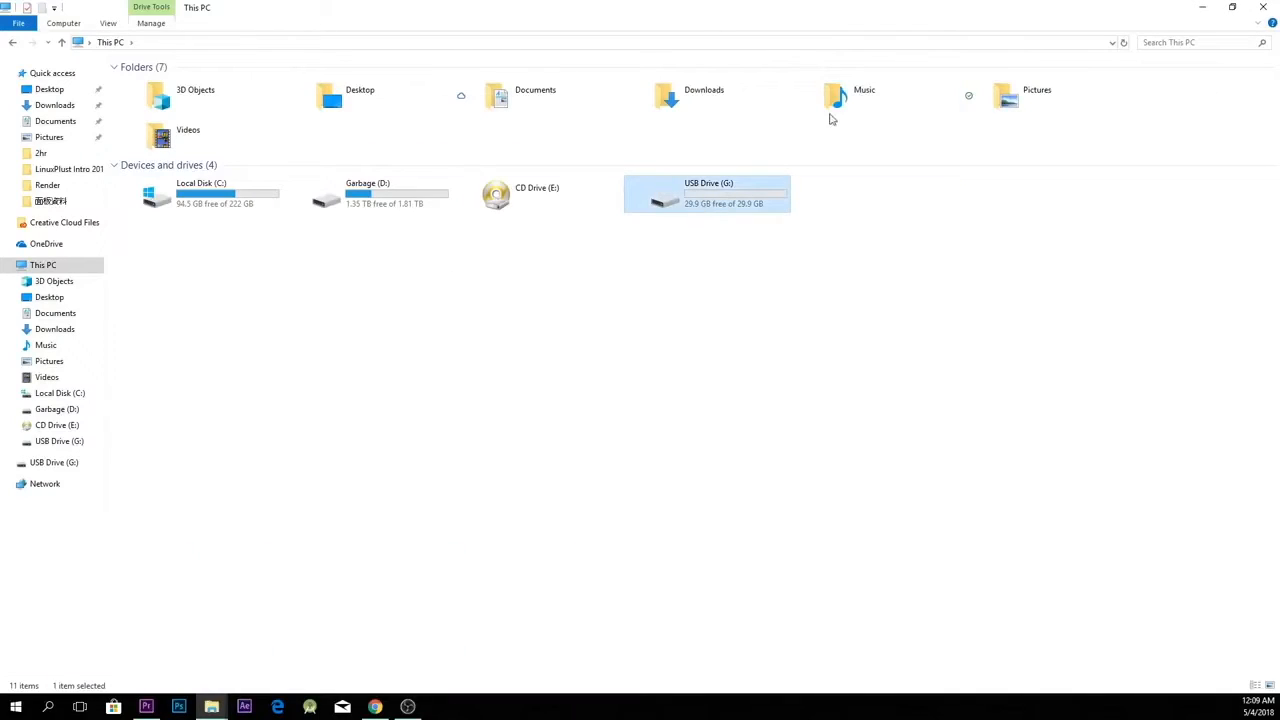
double_click(840, 103)
click(173, 86)
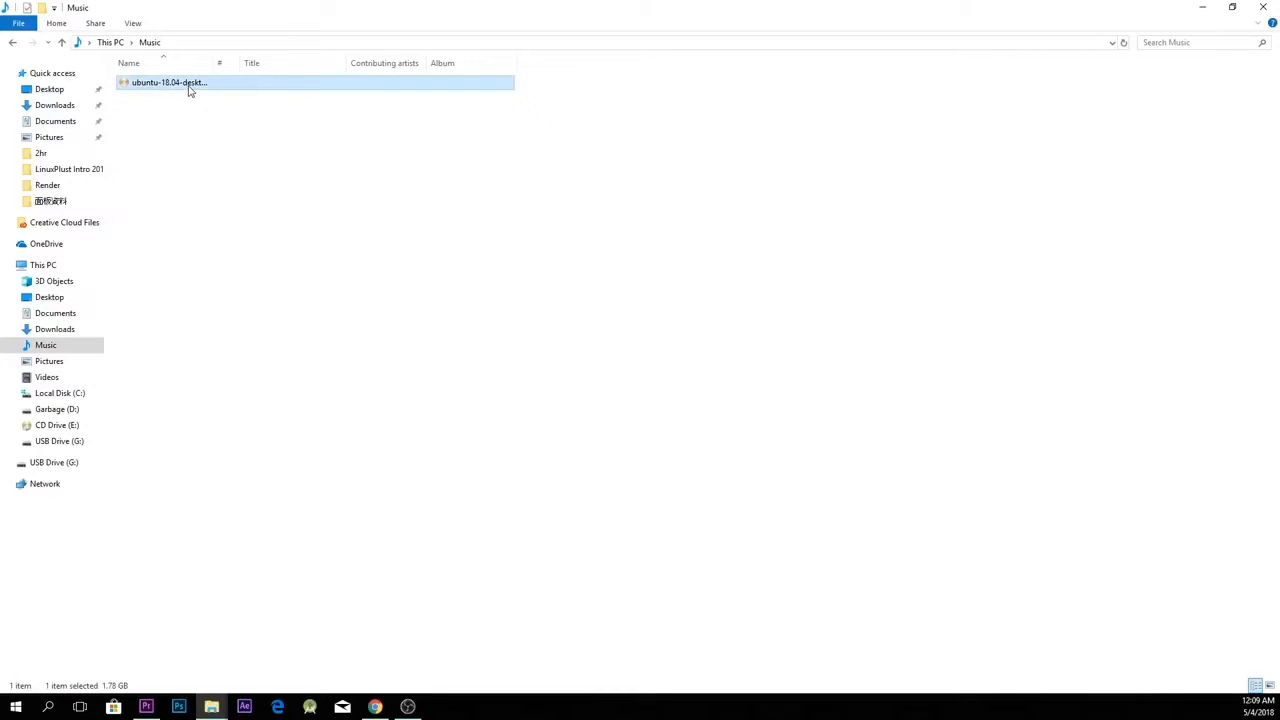
double_click(190, 90)
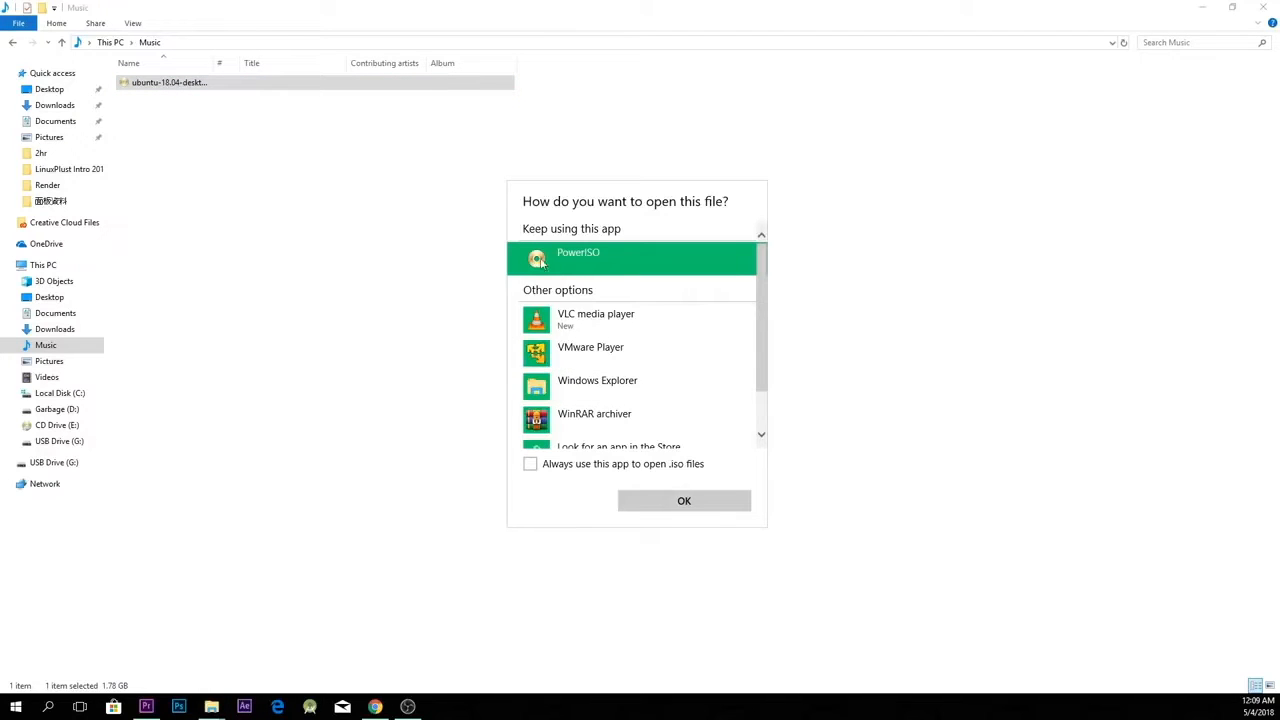
scroll(669, 380, down, 2)
scroll(669, 380, up, 2)
click(250, 481)
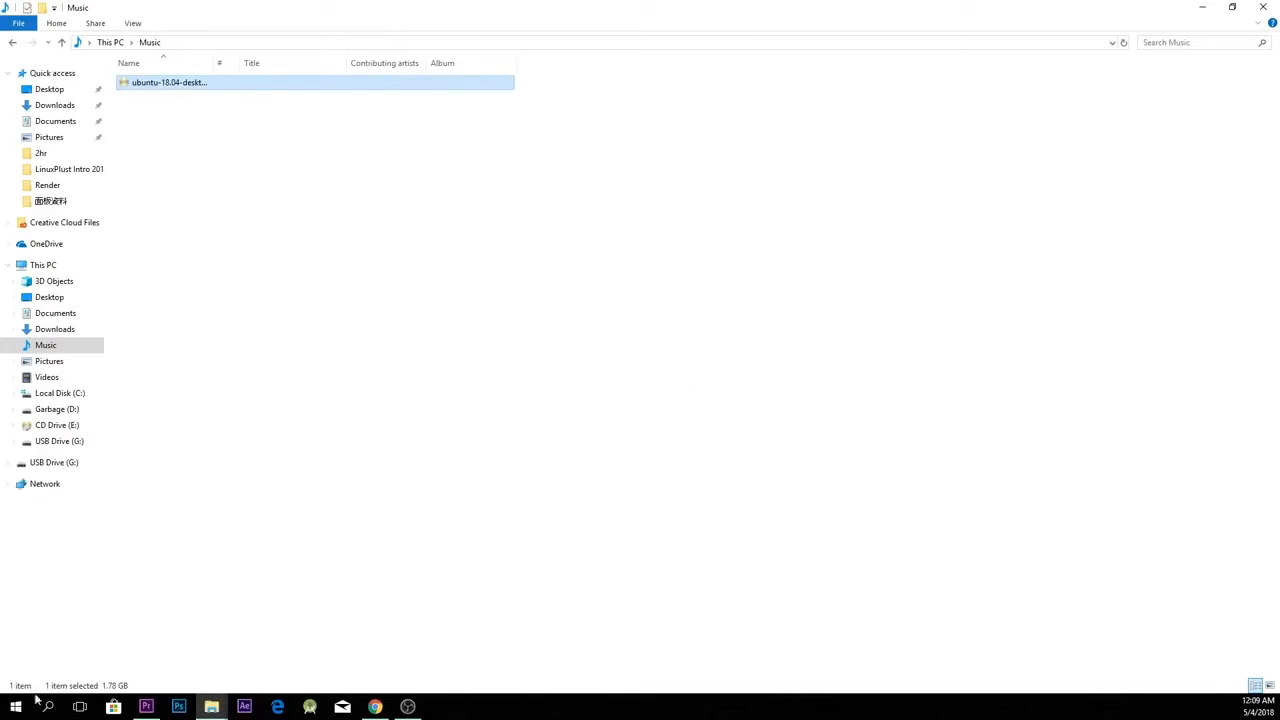
Step: Open the ubuntu-18.04-desktop ISO with PowerISO and continue unregistered
right_click(184, 85)
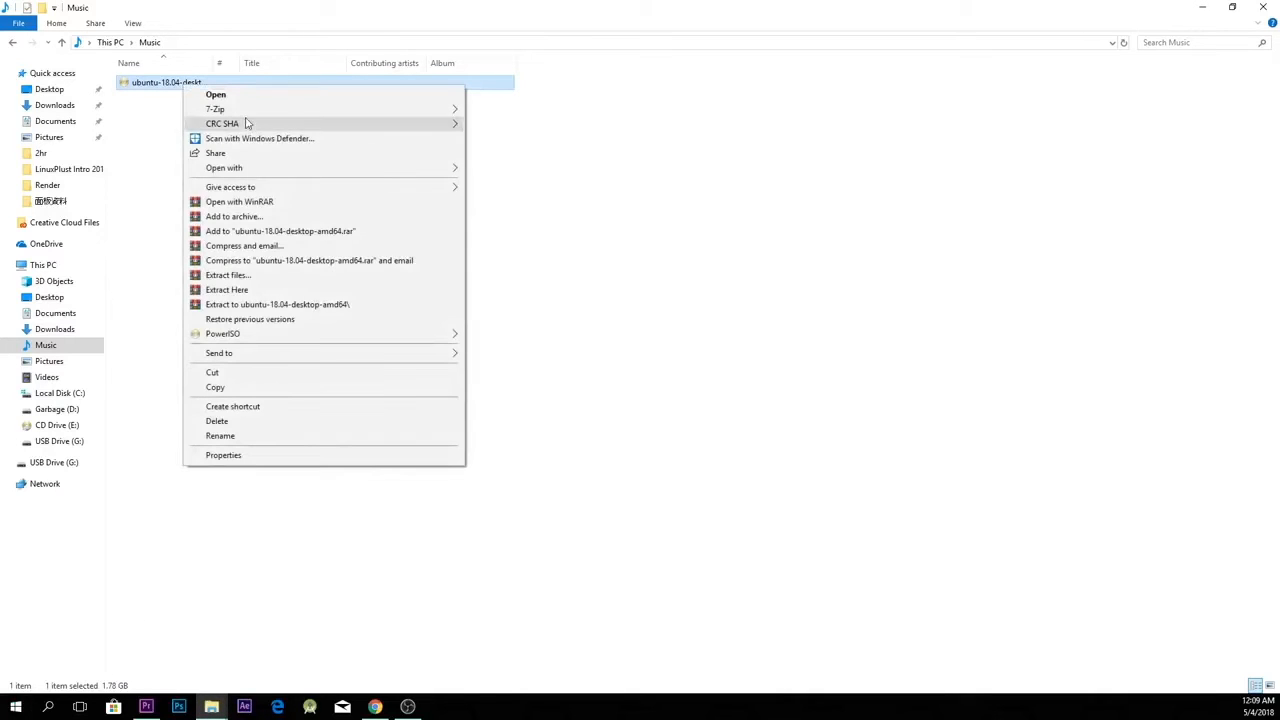
mouse_move(465, 172)
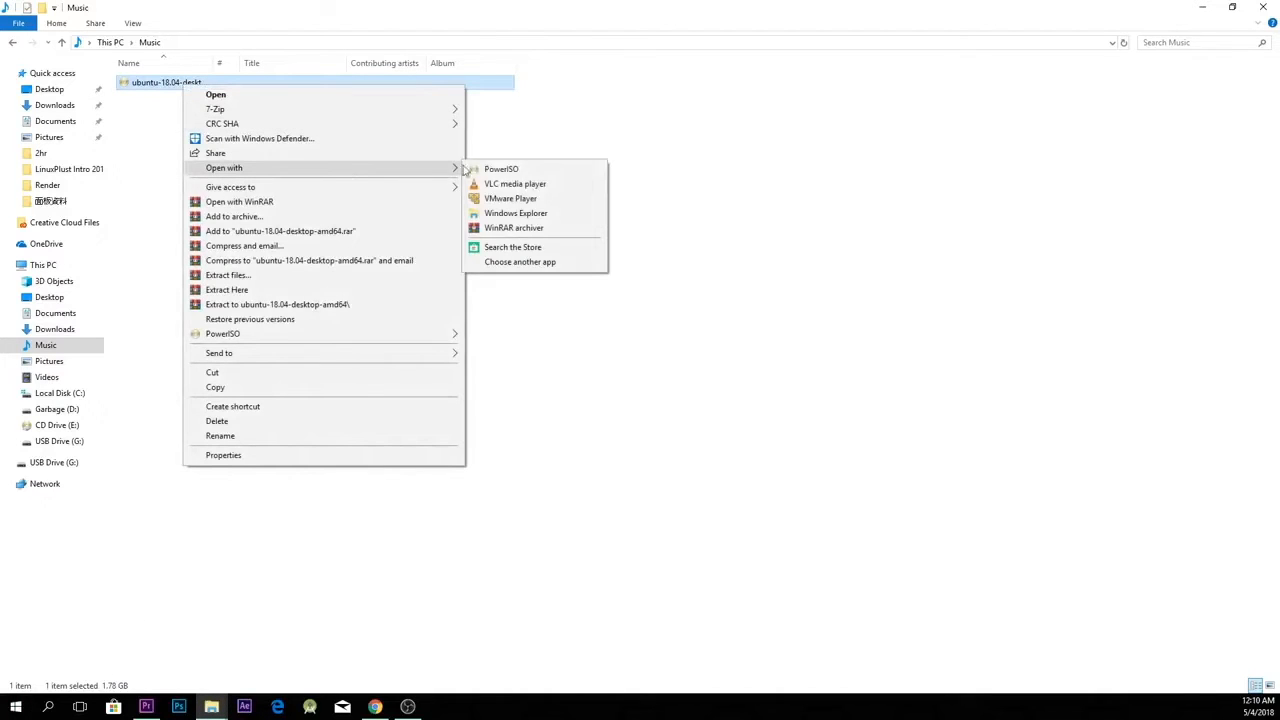
click(521, 172)
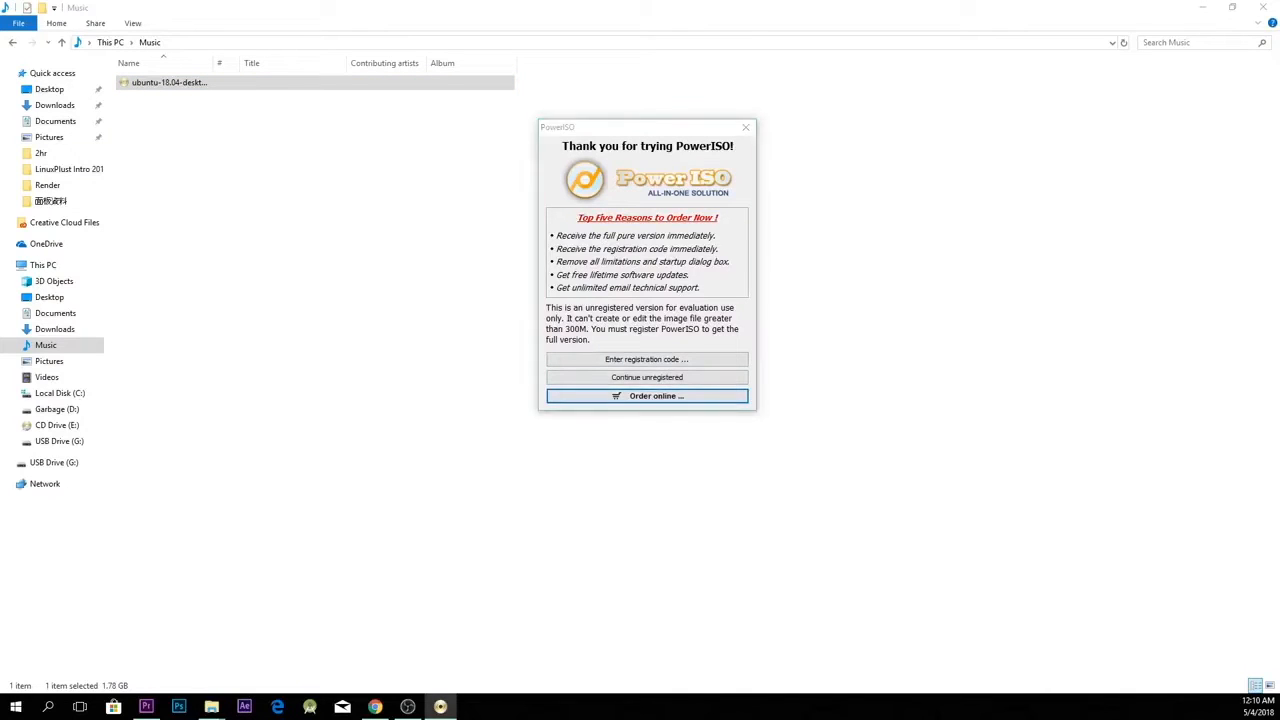
click(646, 381)
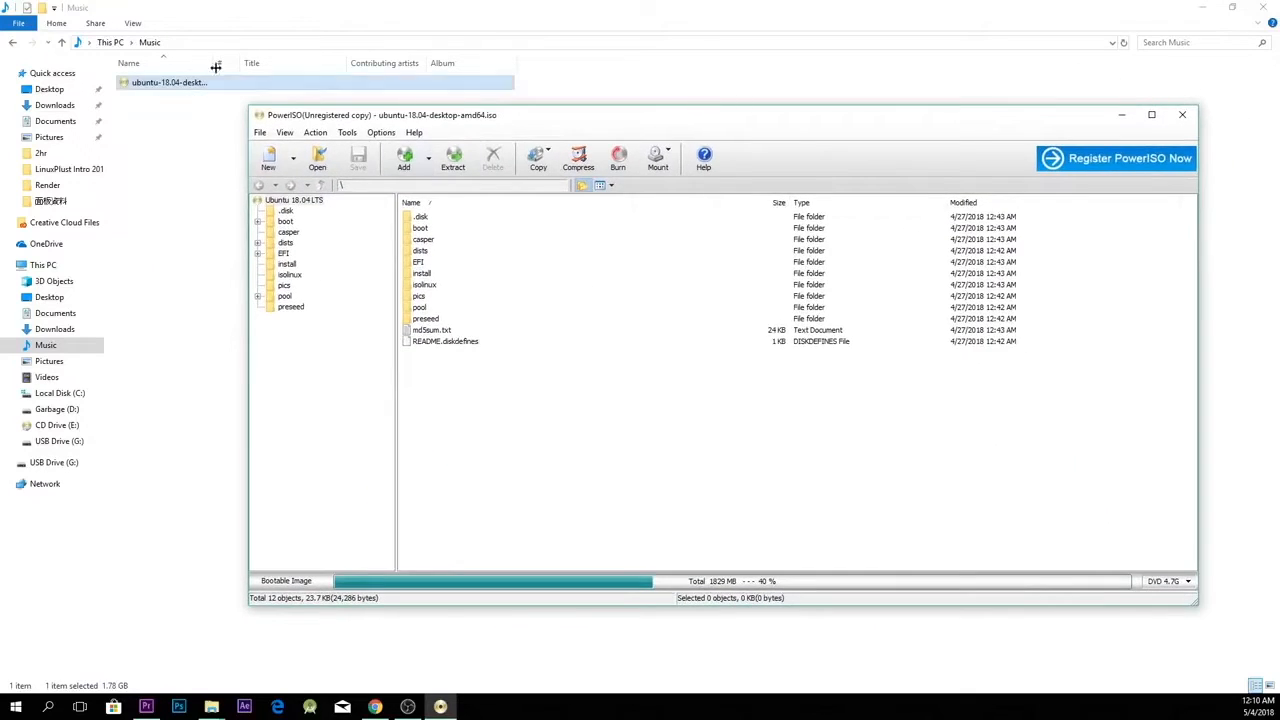
Step: Show This PC in File Explorer and bring the PowerISO window with the Ubuntu image back in front
click(112, 42)
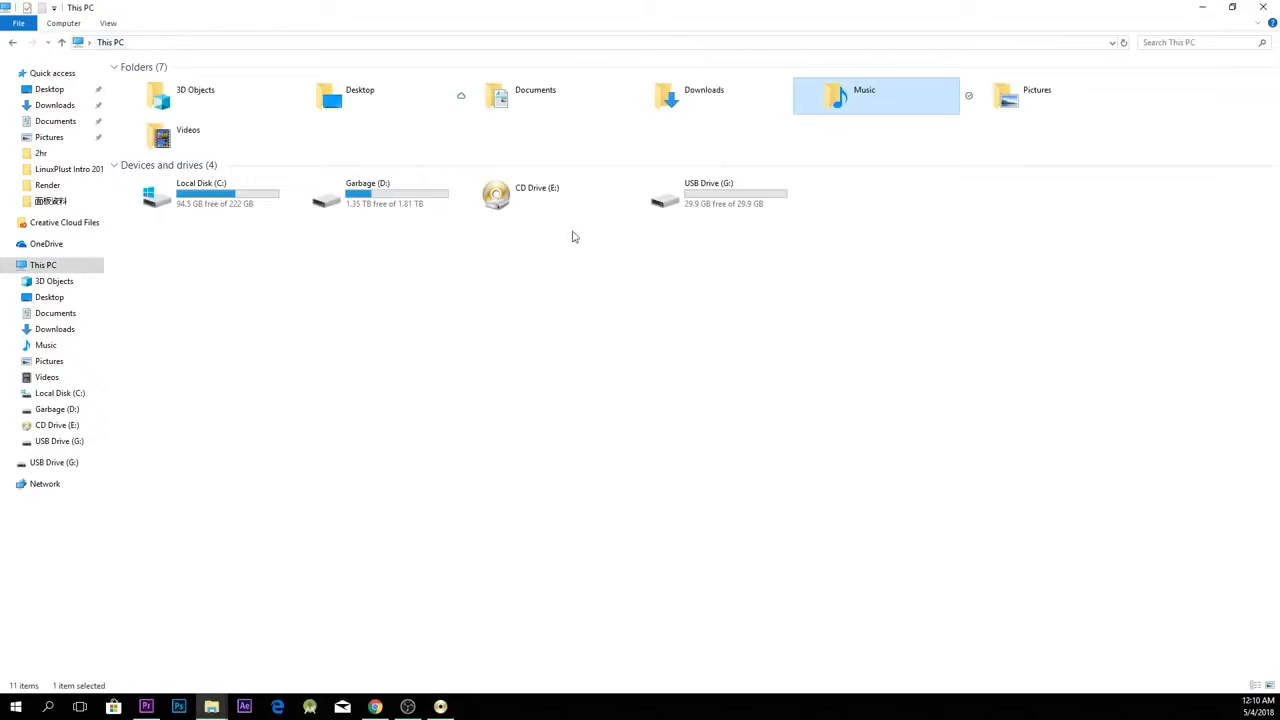
click(450, 706)
drag(733, 117, 653, 126)
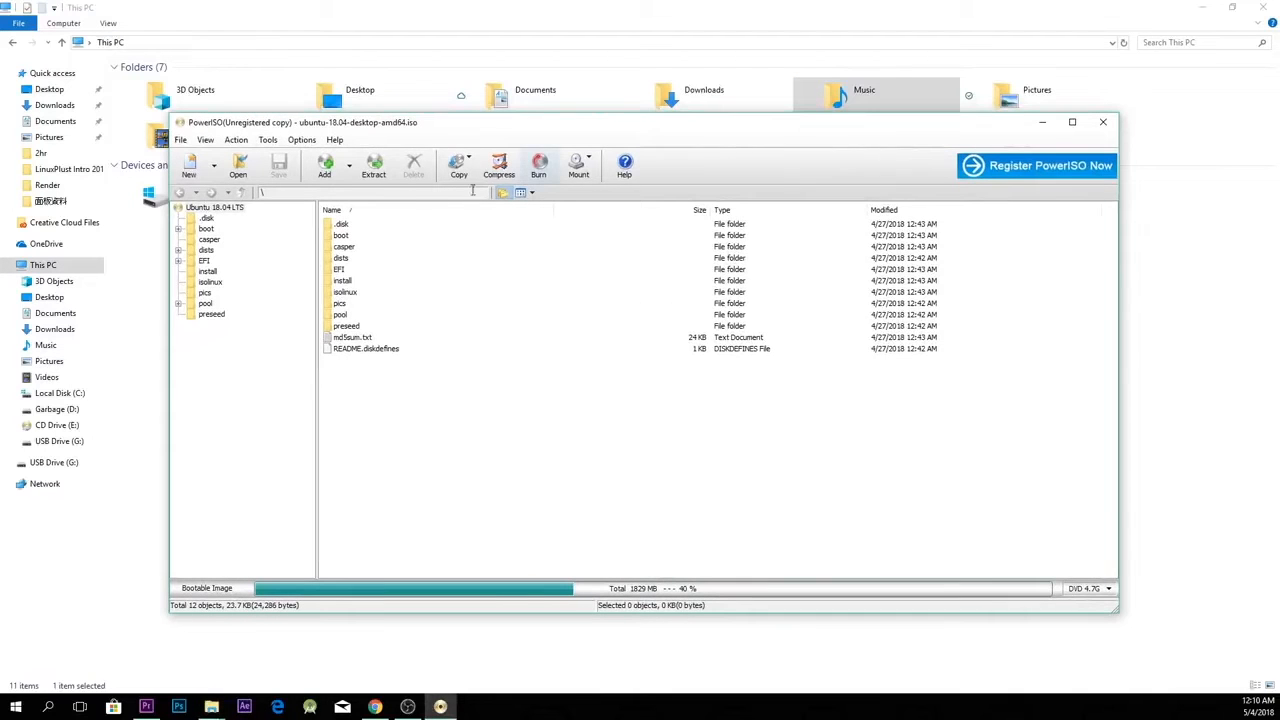
Step: Start the Create Bootable USB Drive tool, agreeing to run PowerISO as administrator and continuing unregistered
click(268, 139)
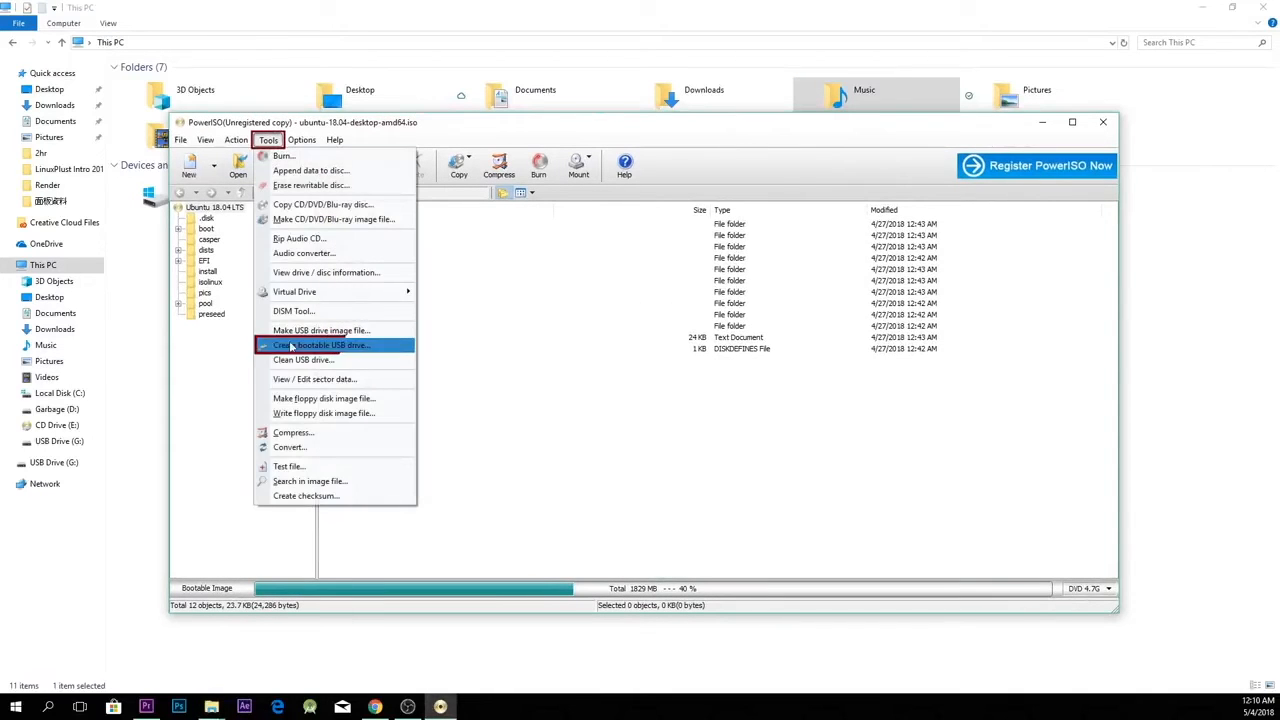
click(354, 346)
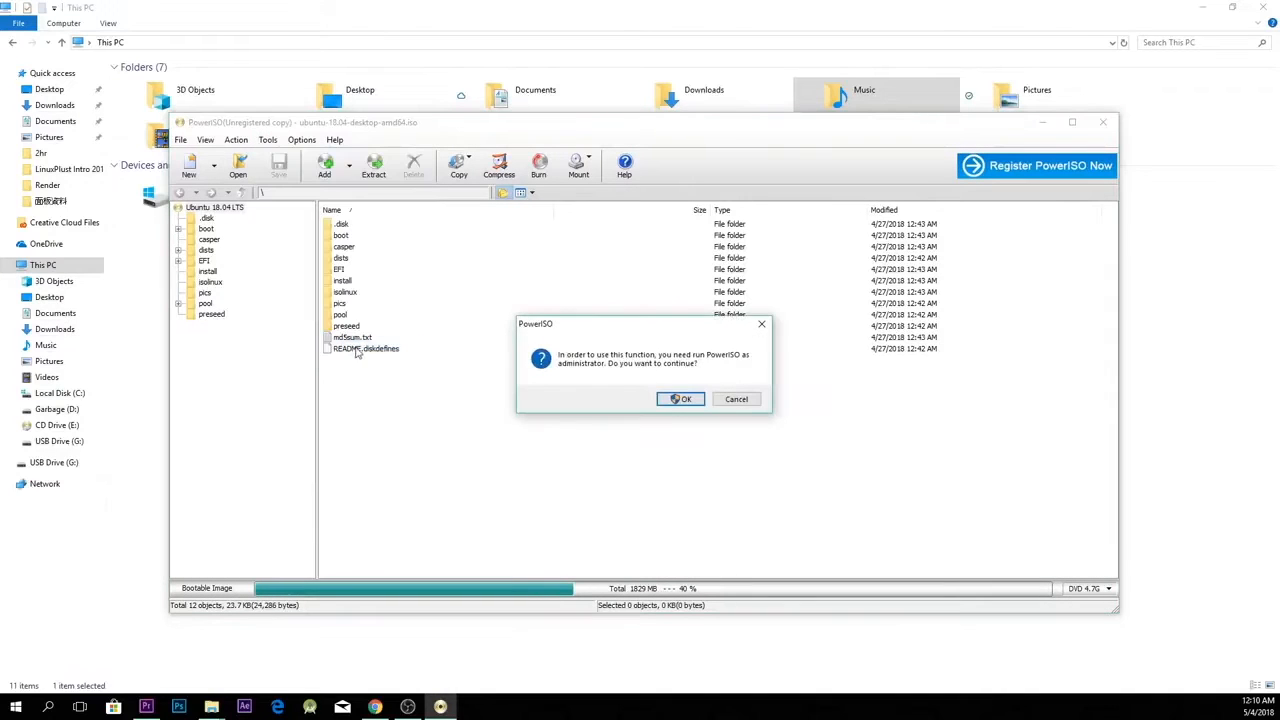
click(680, 399)
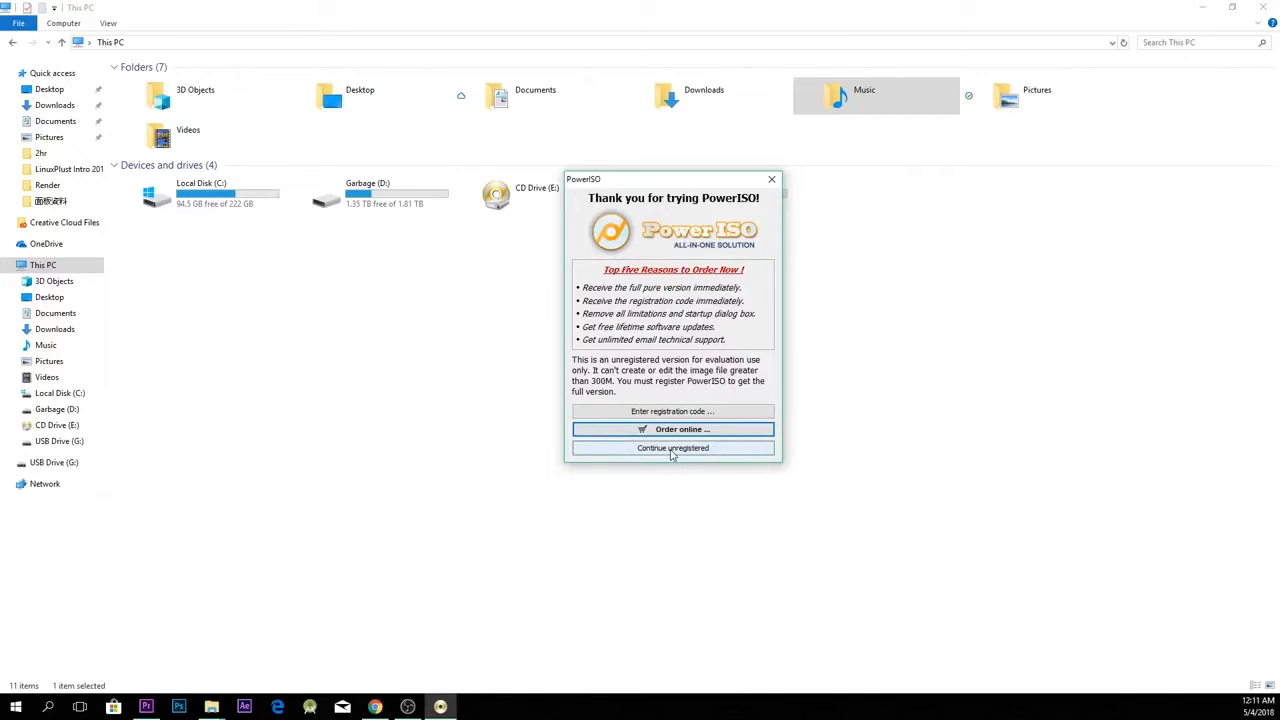
click(672, 448)
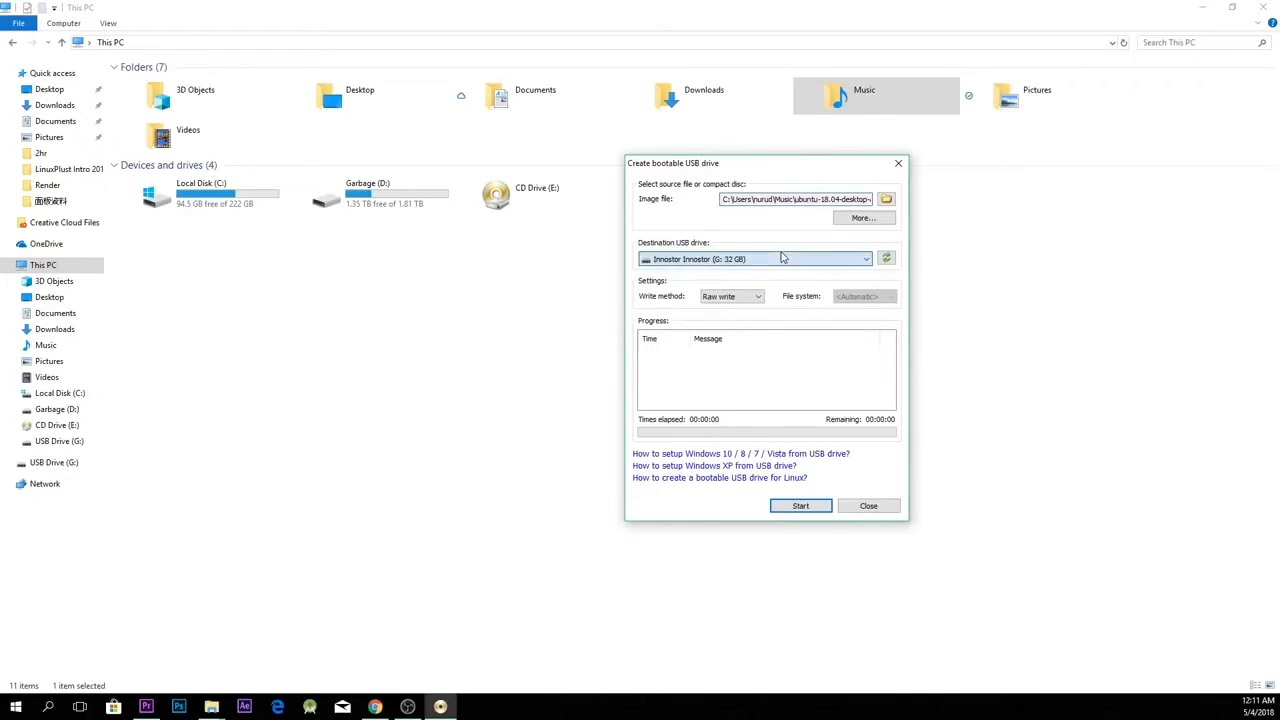
Step: Write the Ubuntu image to the USB drive G: by Raw write, accepting the overwrite, and close the tool once finished
click(802, 506)
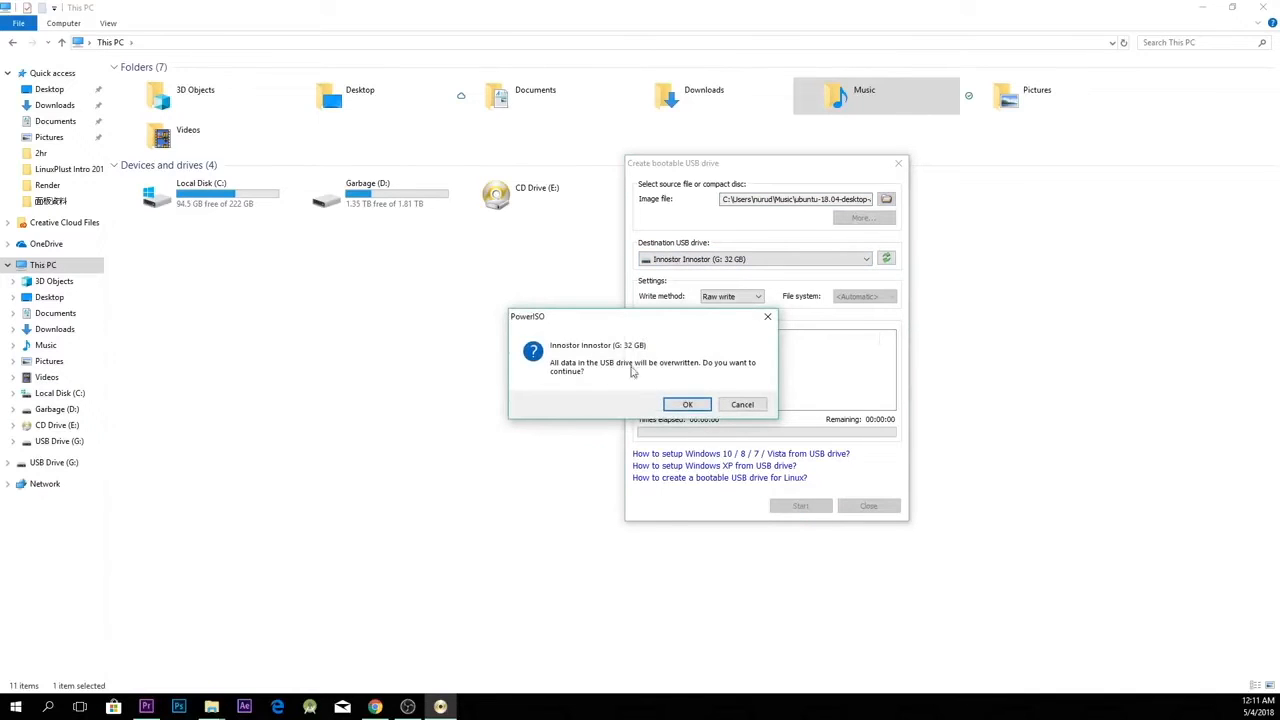
click(689, 402)
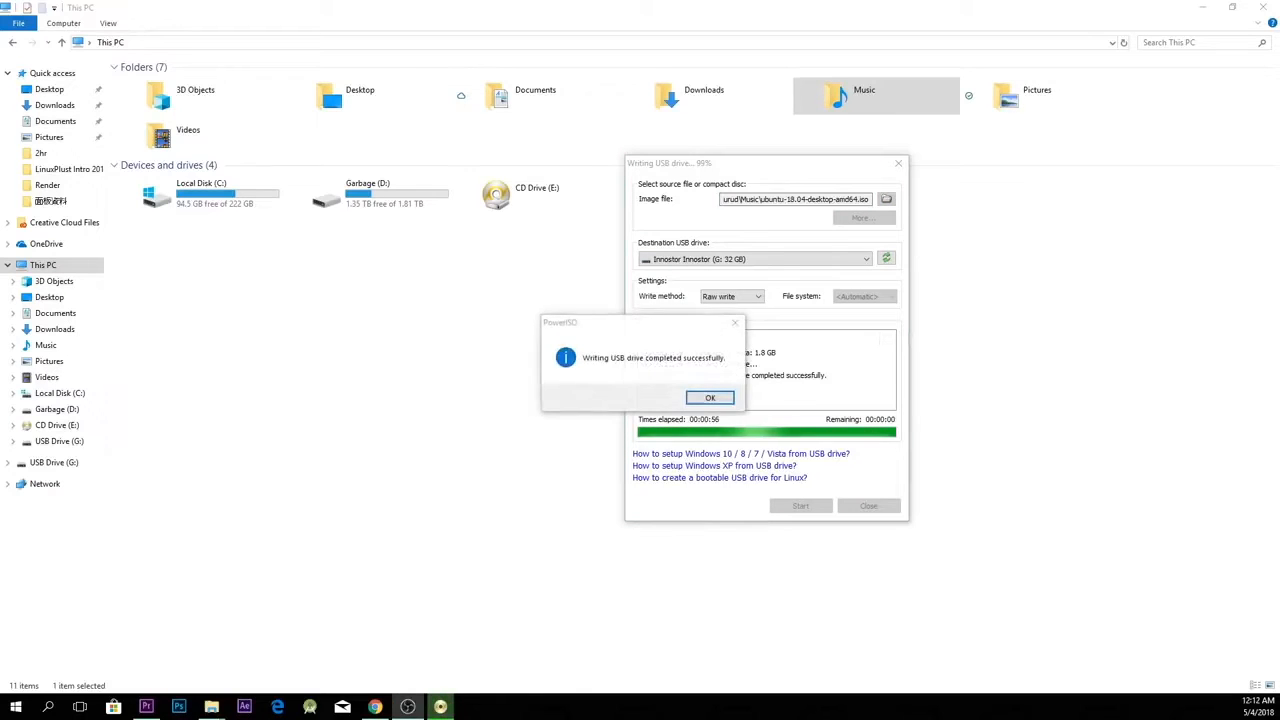
click(777, 395)
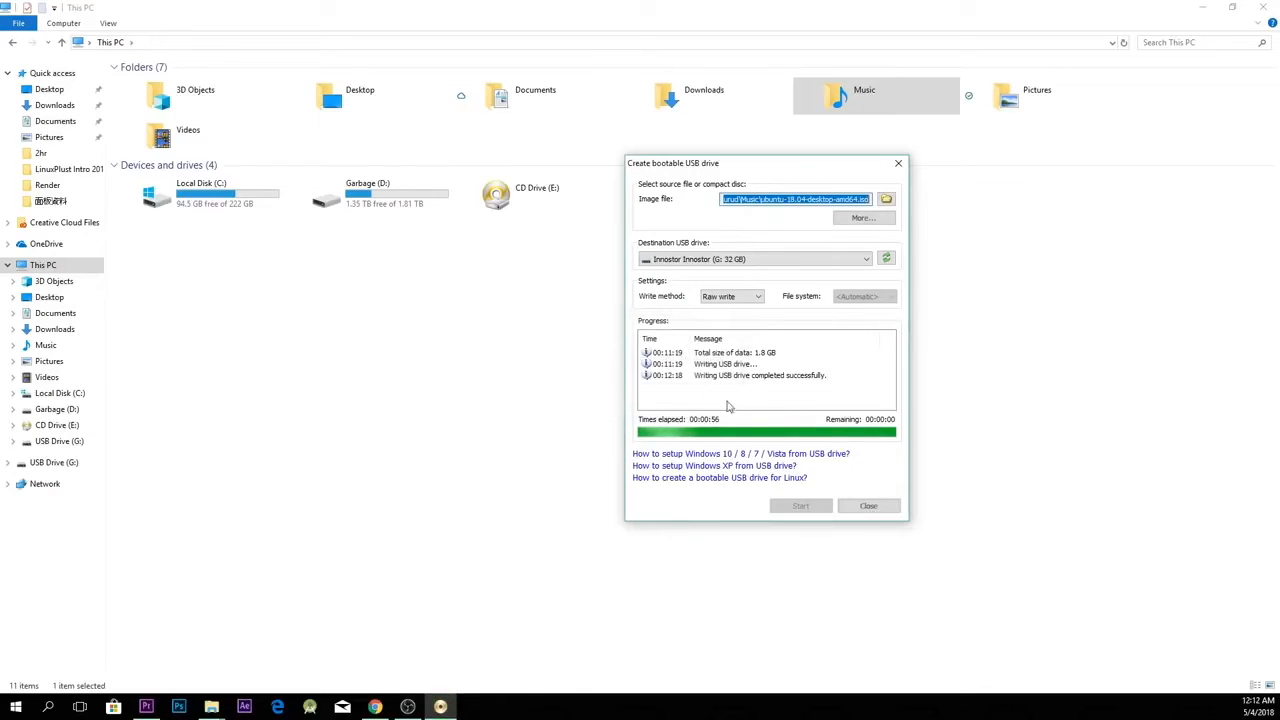
click(868, 506)
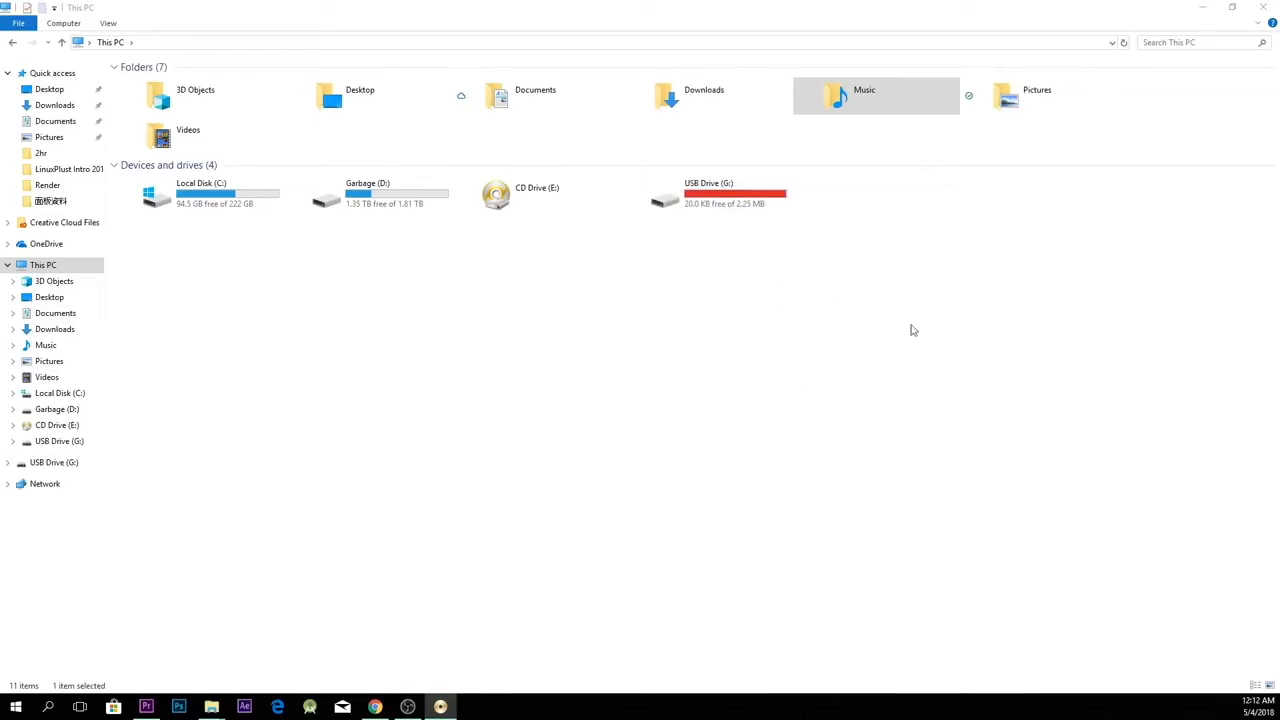
Step: Check the USB Drive (G:) in This PC and return to the PowerISO window
click(731, 210)
drag(909, 341, 648, 174)
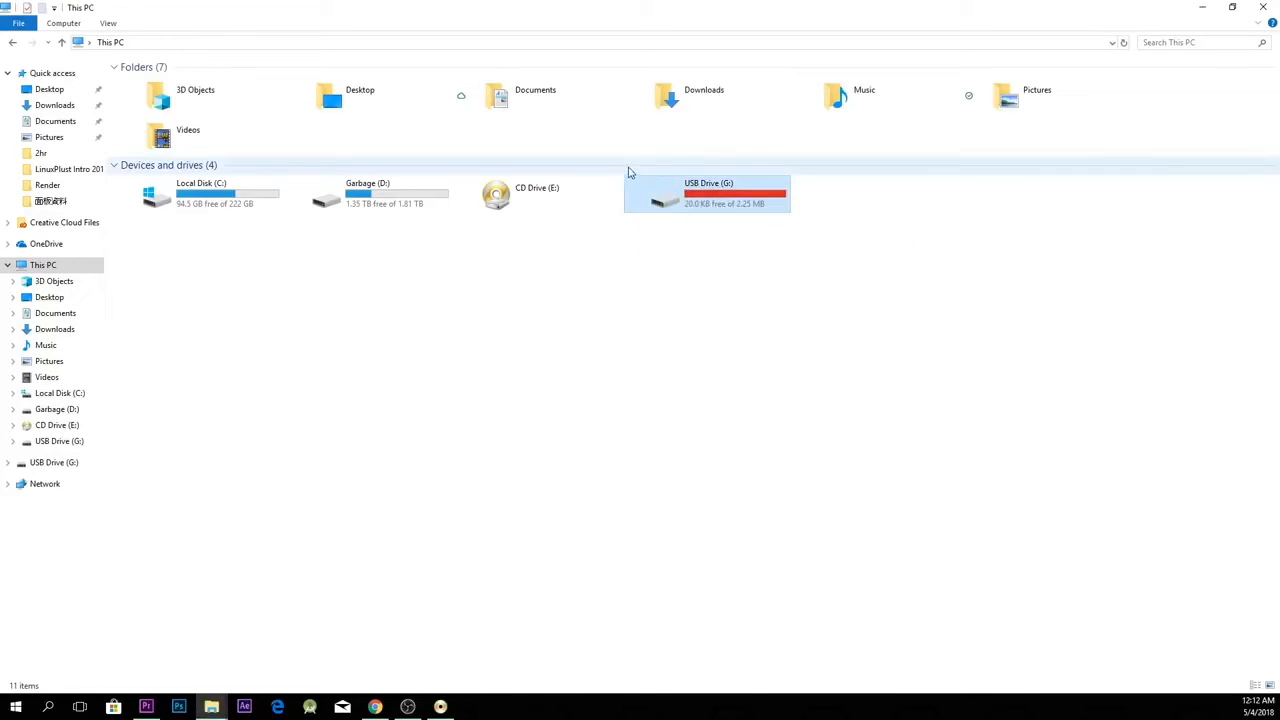
click(743, 277)
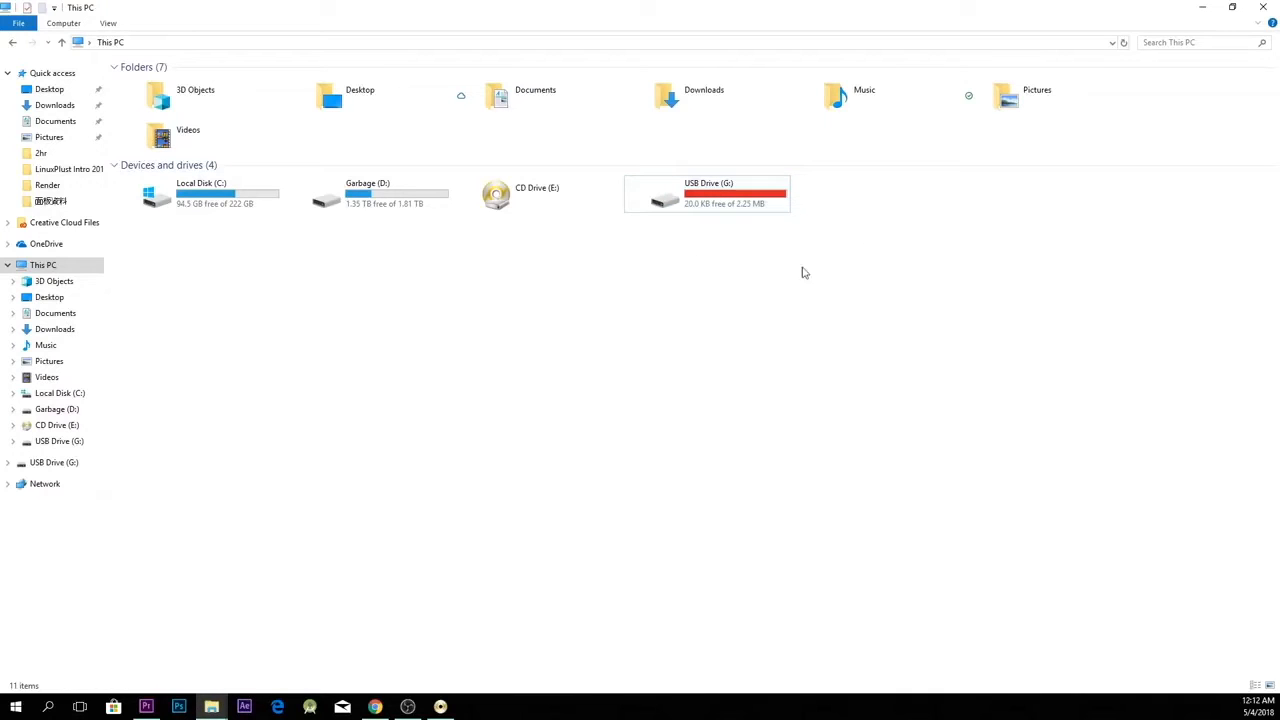
drag(985, 206, 753, 107)
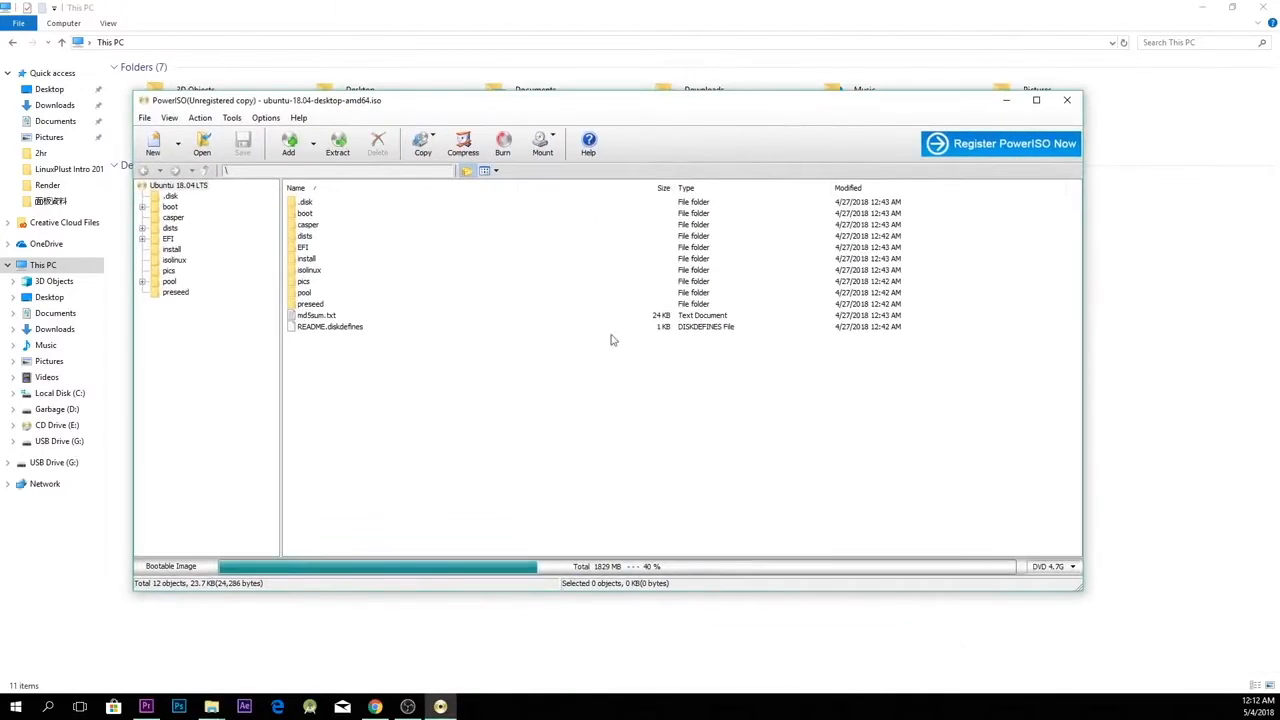
Step: Close the PowerISO window containing the Ubuntu image
click(1067, 100)
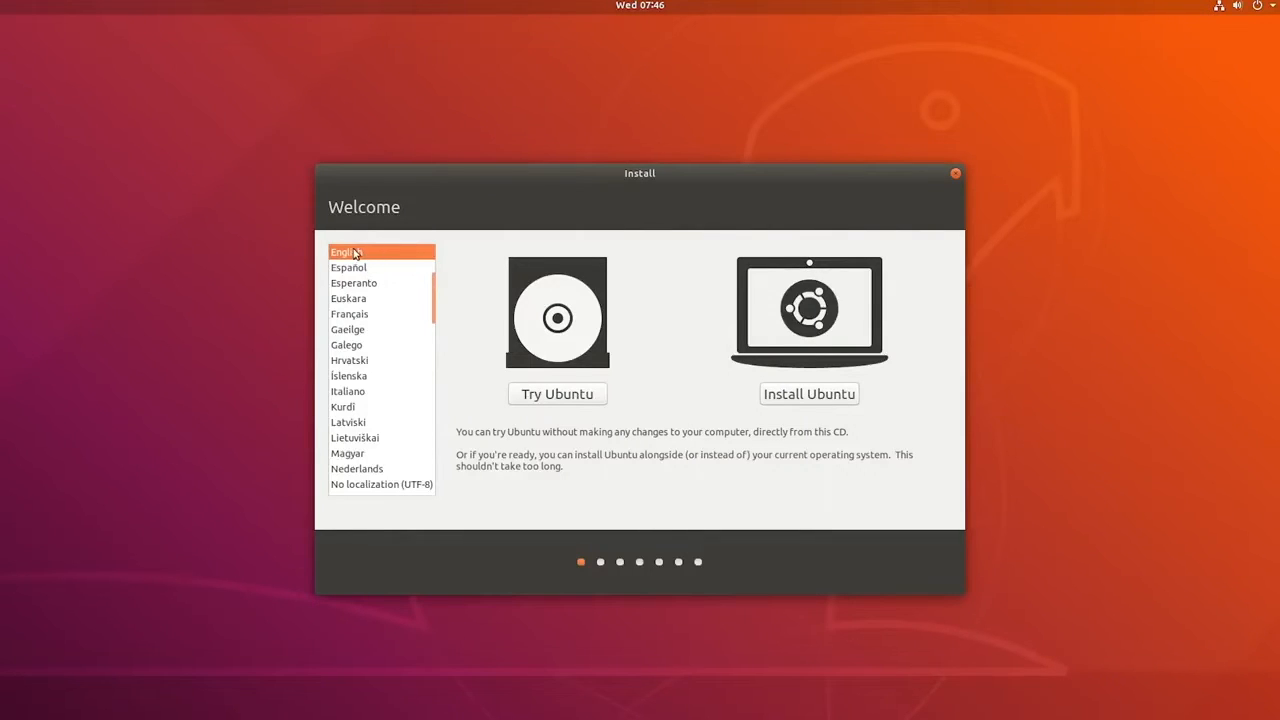
Step: Start the Ubuntu installation in English and accept the English (US) keyboard layout
scroll(353, 253, down, 4)
scroll(363, 346, up, 5)
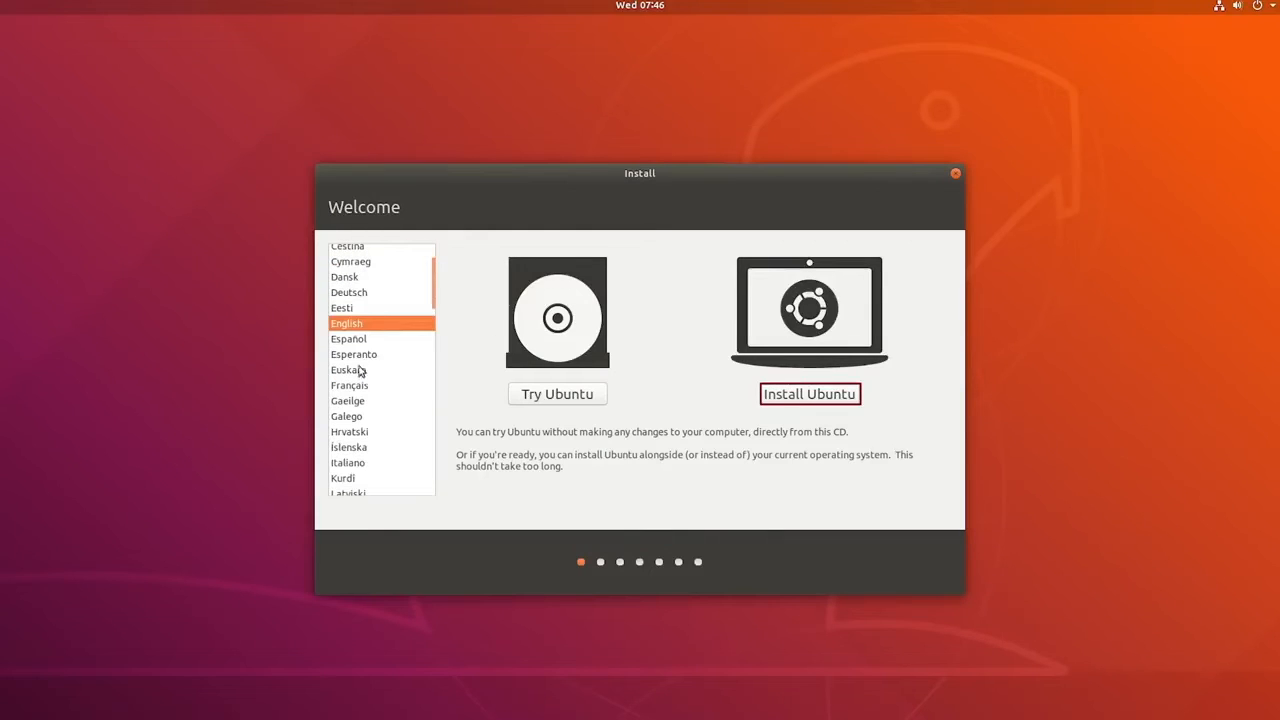
click(804, 393)
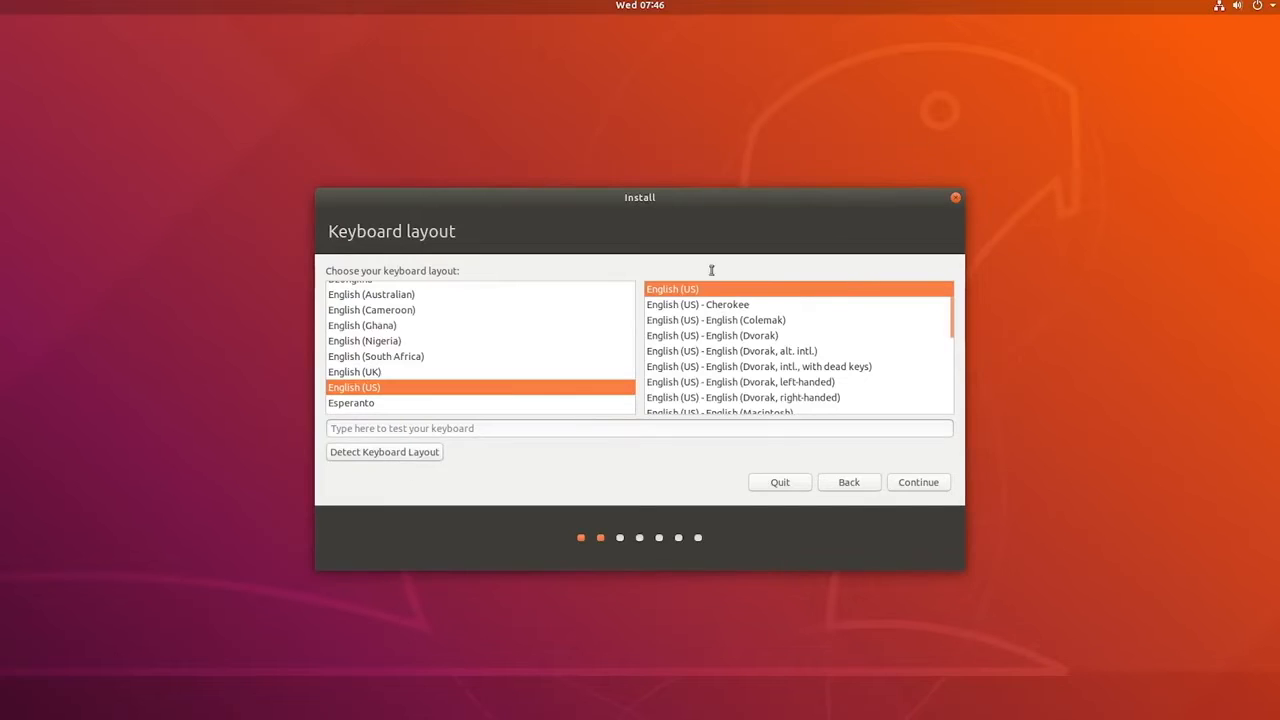
click(924, 486)
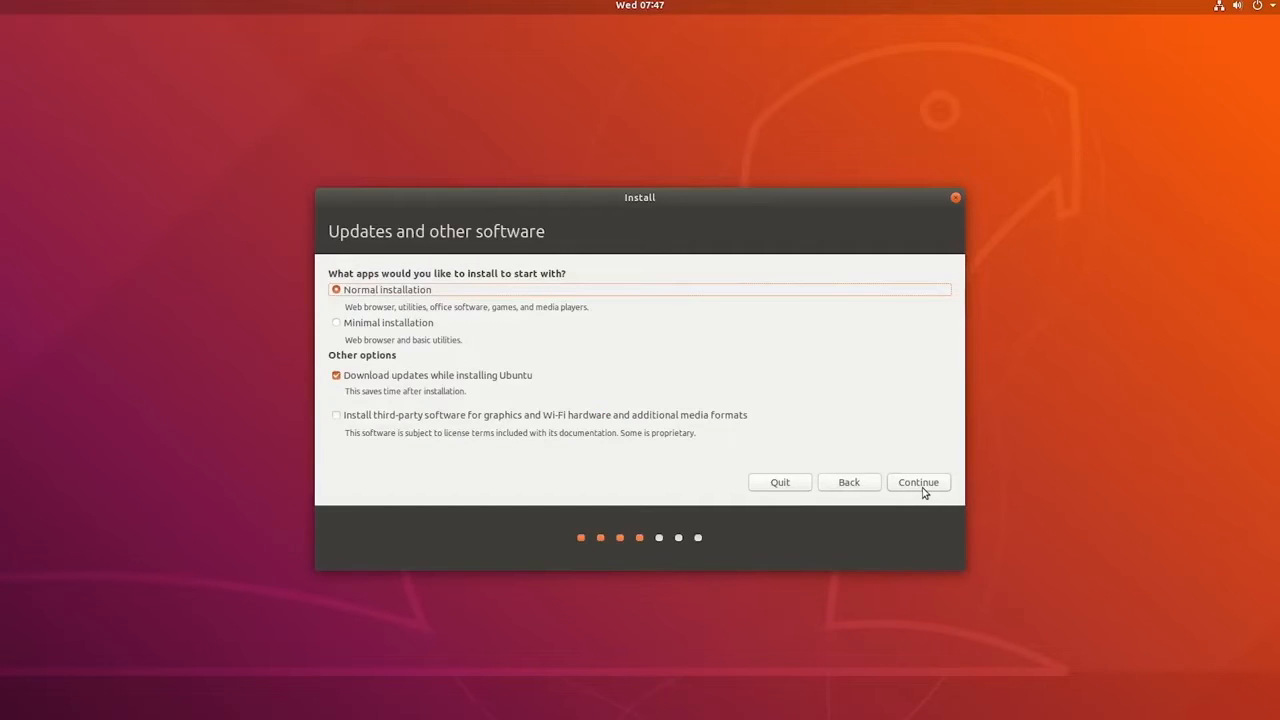
Step: Keep the Normal installation, enable third-party software for graphics and Wi-Fi hardware, and check the network connection
click(387, 325)
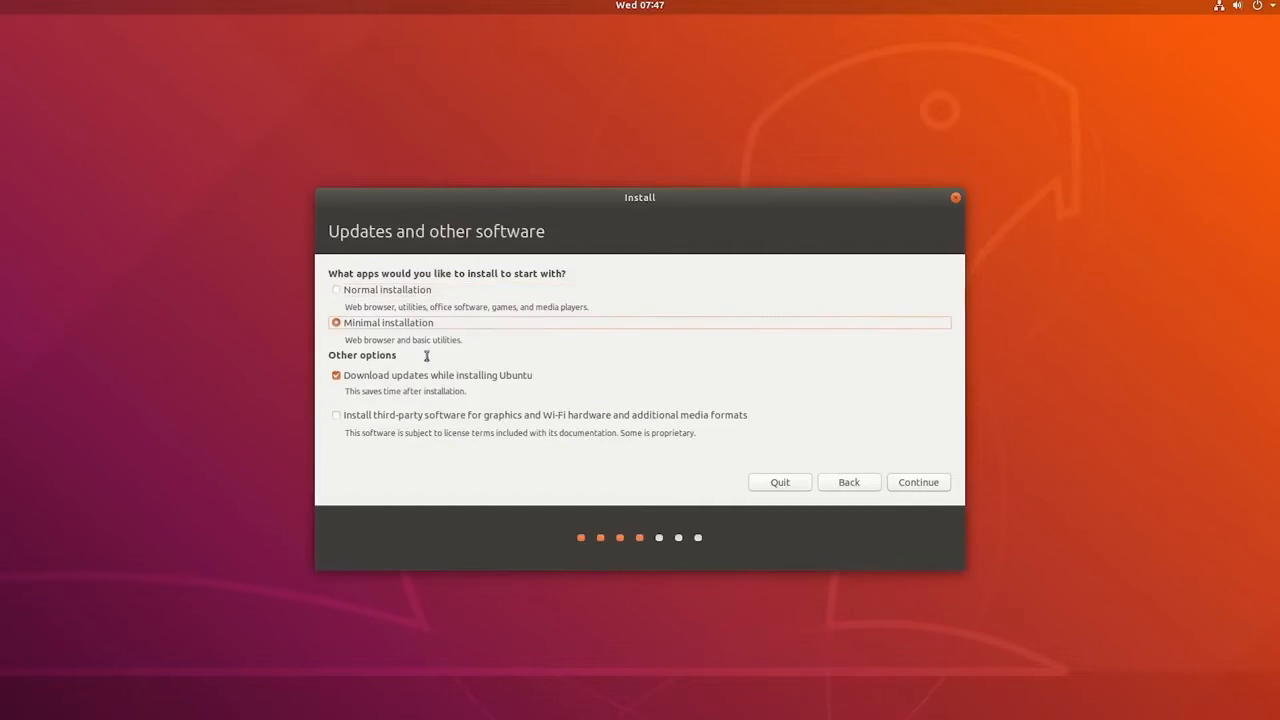
click(353, 292)
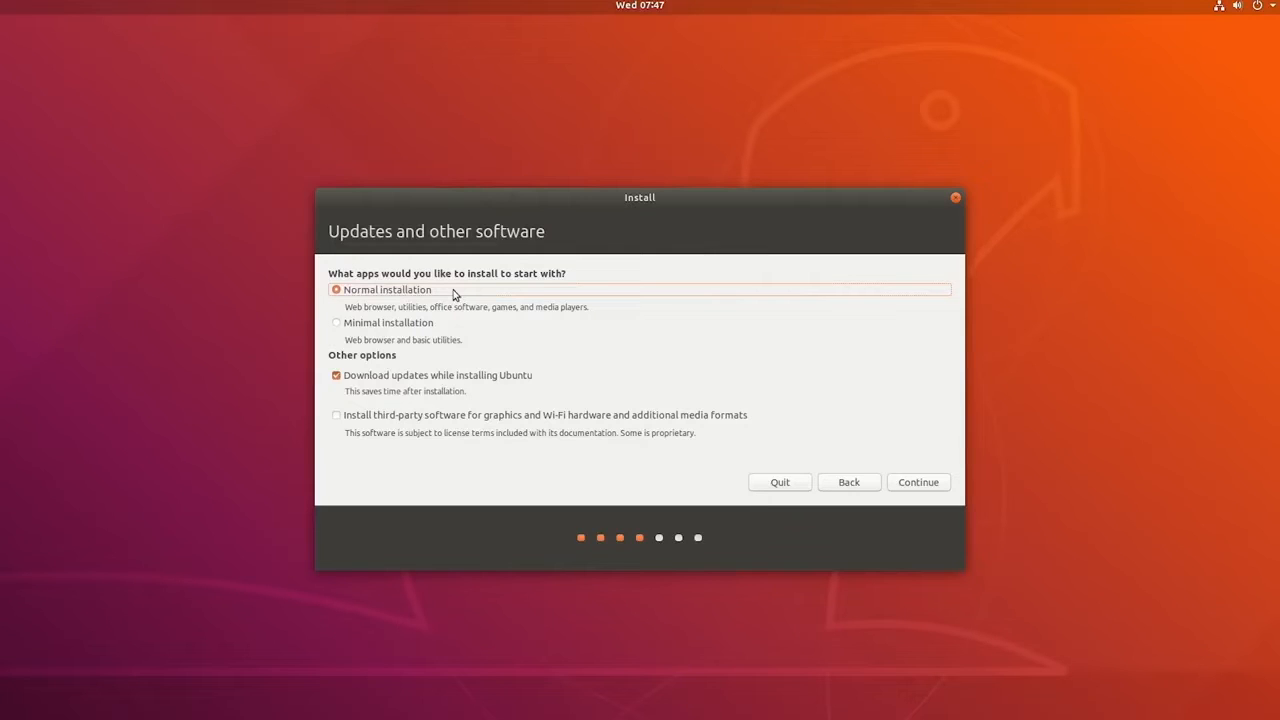
click(337, 415)
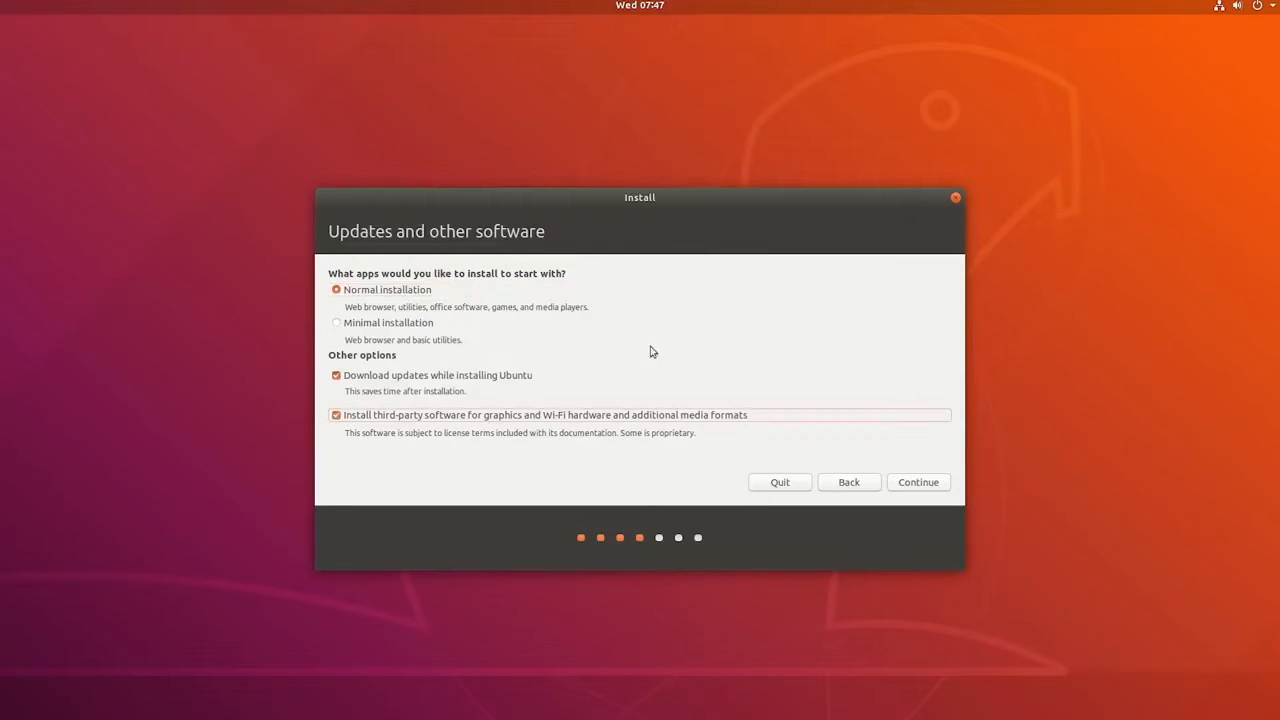
click(1219, 8)
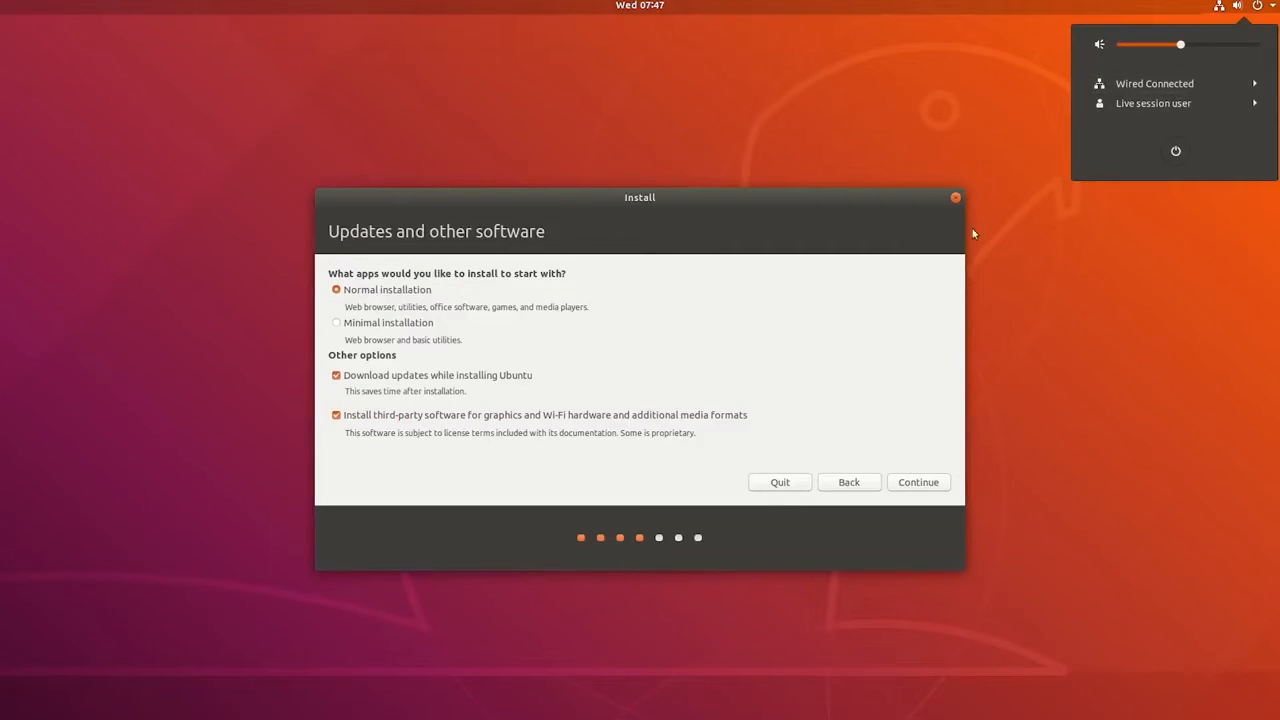
click(1222, 10)
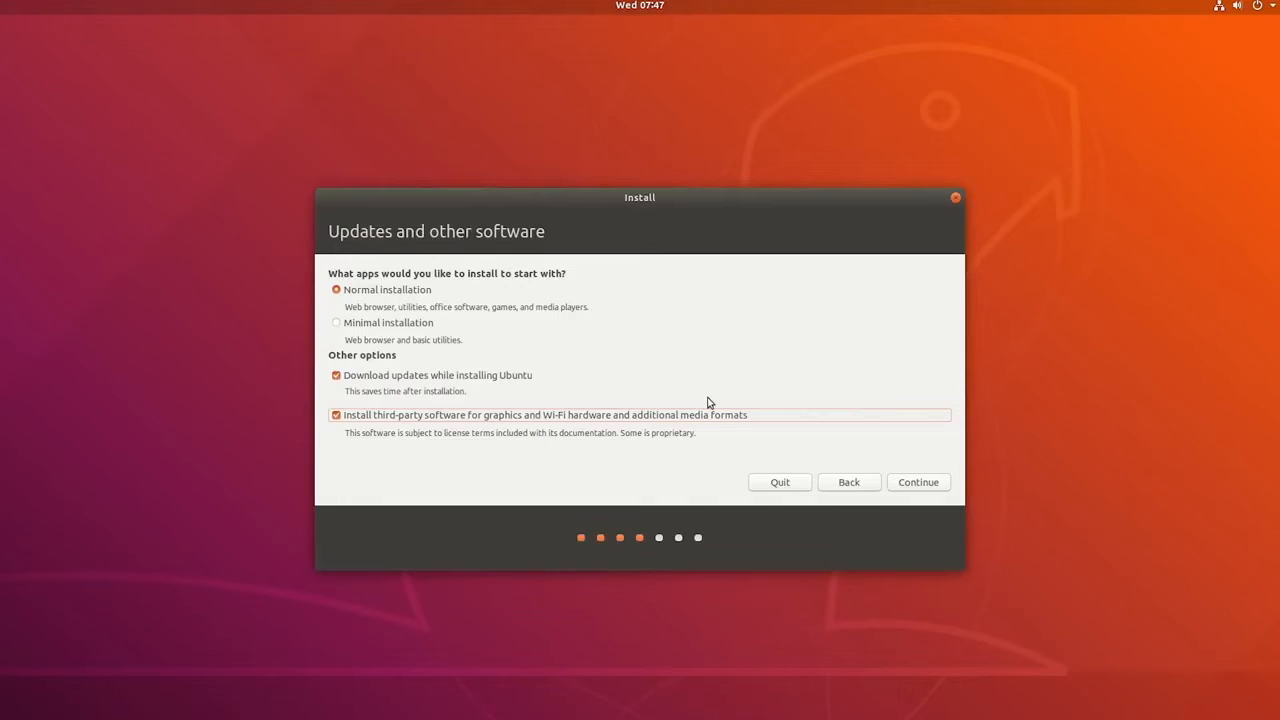
Step: Continue to the installation type and choose Something else to set up the partitions manually
click(914, 485)
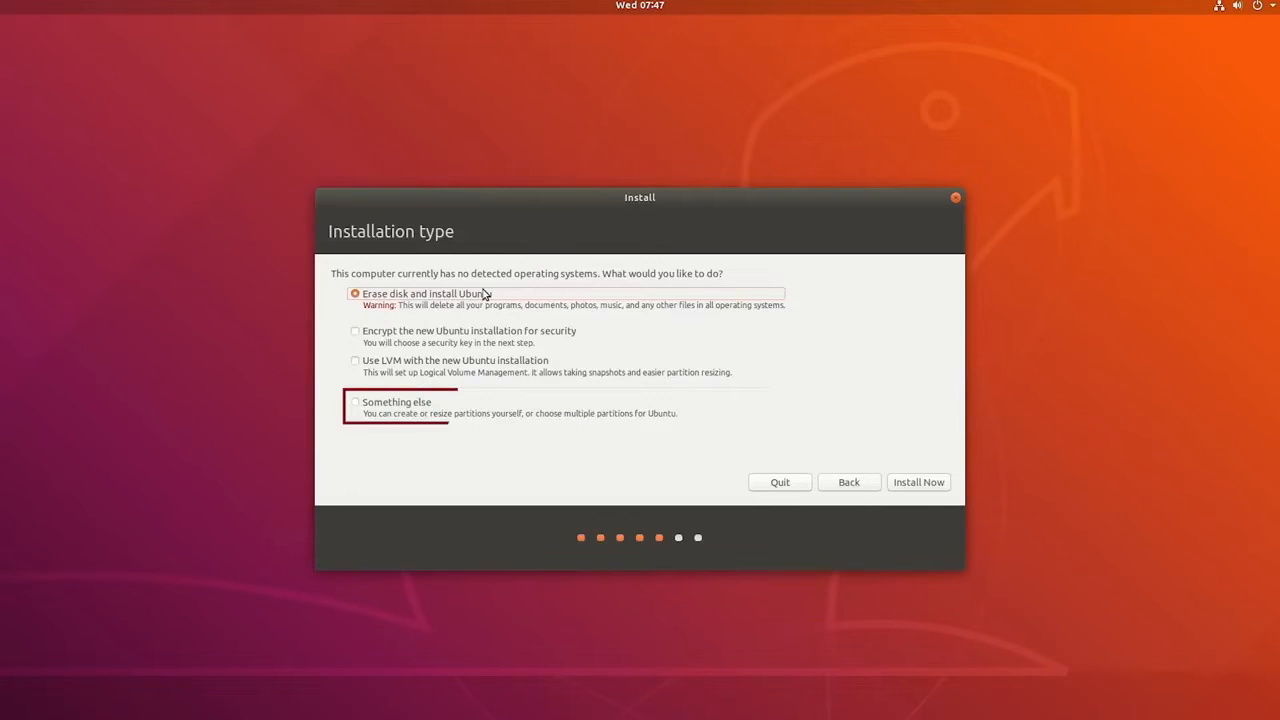
click(355, 402)
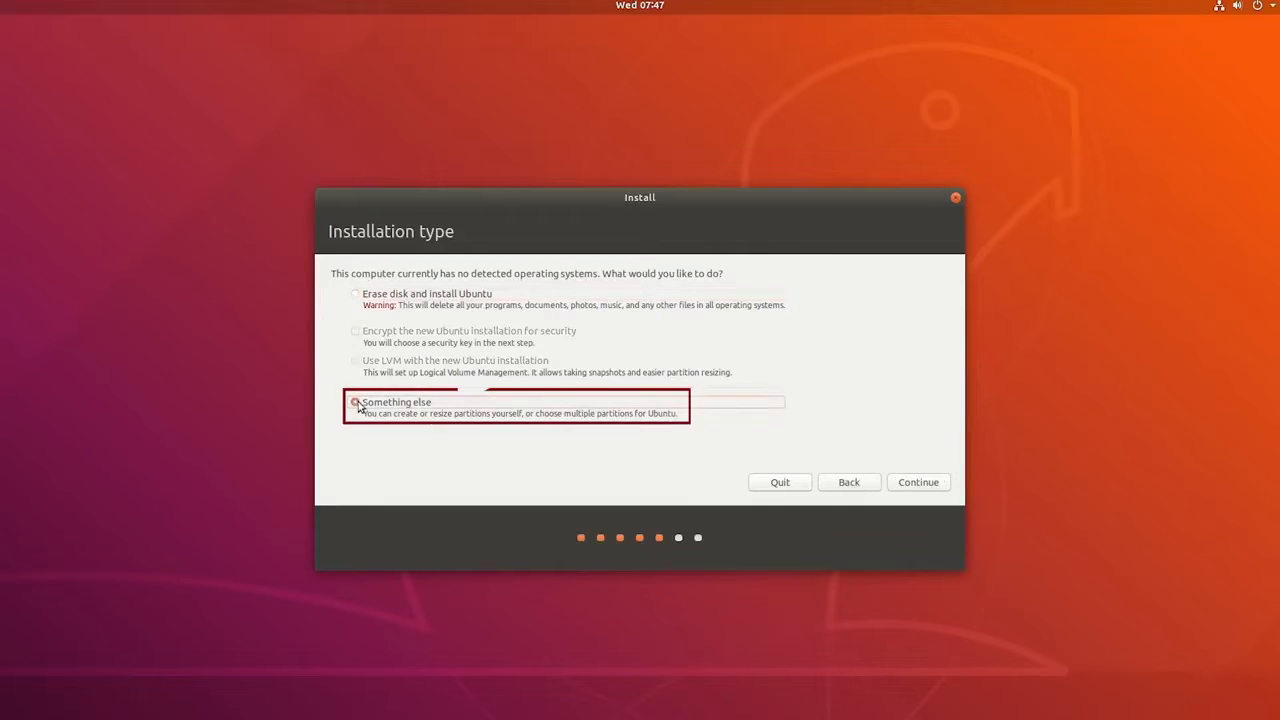
click(917, 484)
Step: Create a primary Ext4 partition of 10687 MB at the beginning of the free space
click(450, 310)
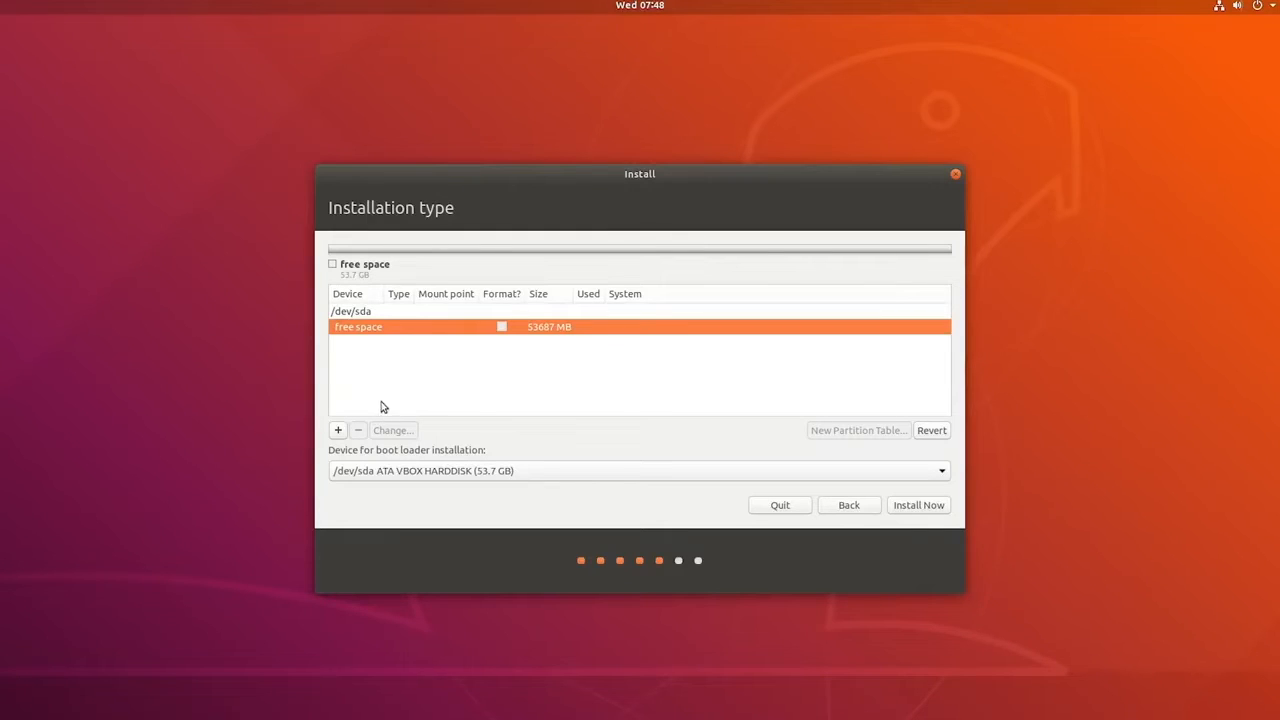
click(338, 430)
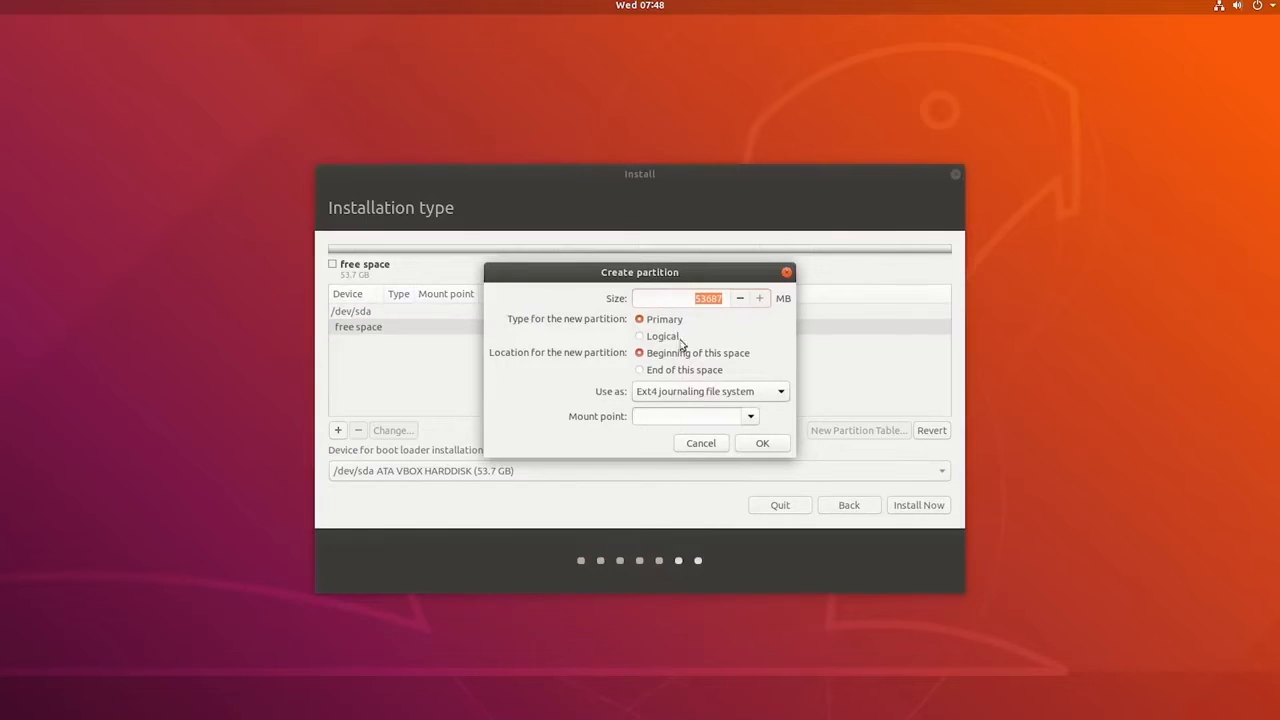
click(701, 298)
key(BackSpace)
key(BackSpace)
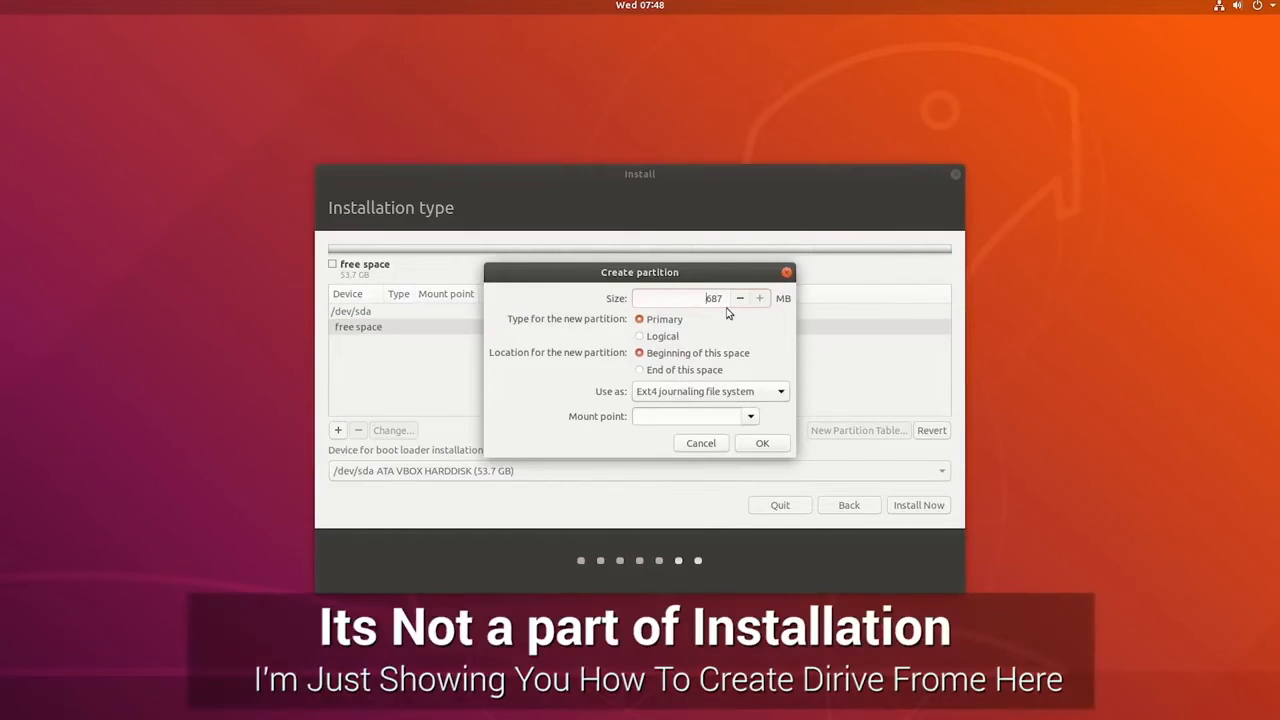
click(756, 443)
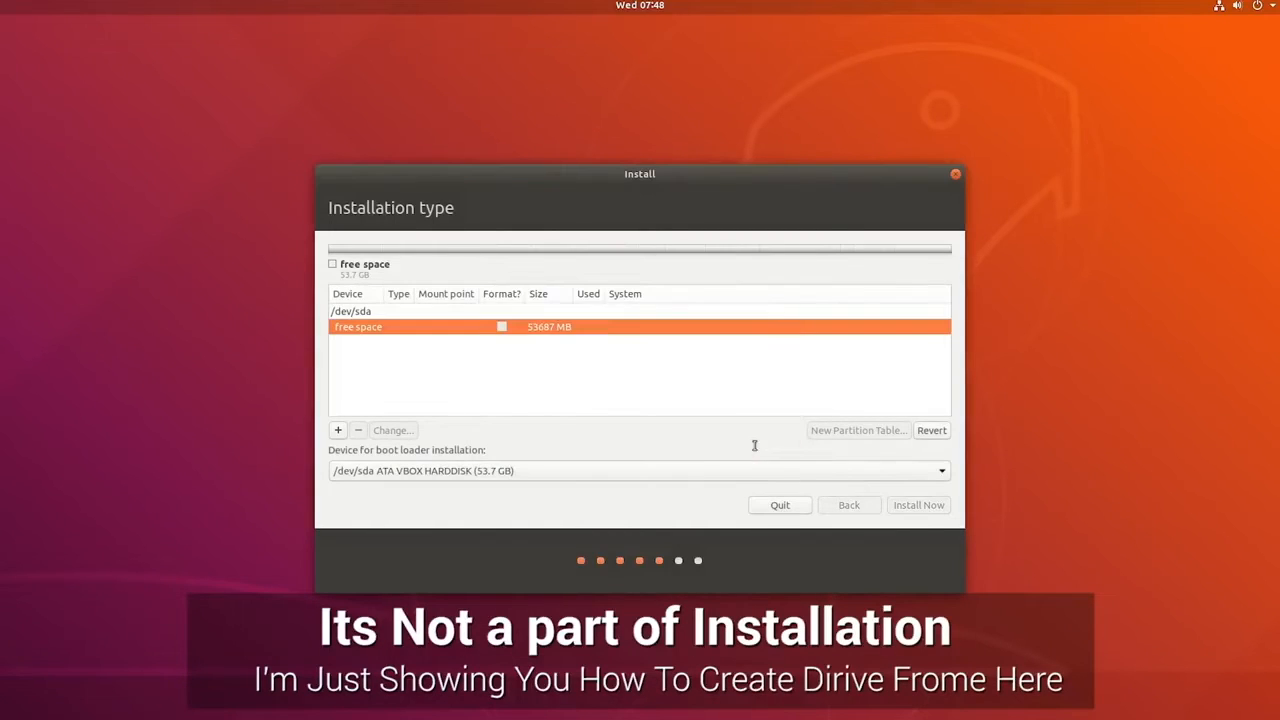
Step: Create a logical Ext4 partition of 43000 MB in the remaining free space
click(514, 350)
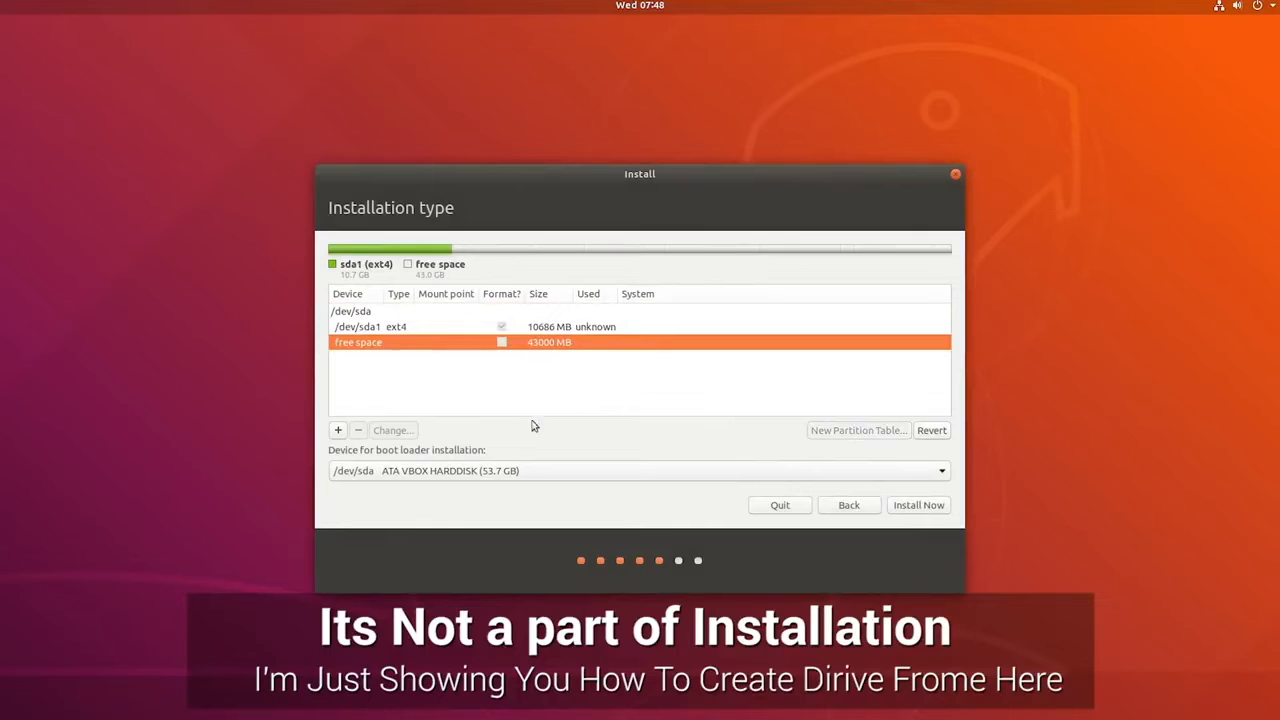
click(339, 431)
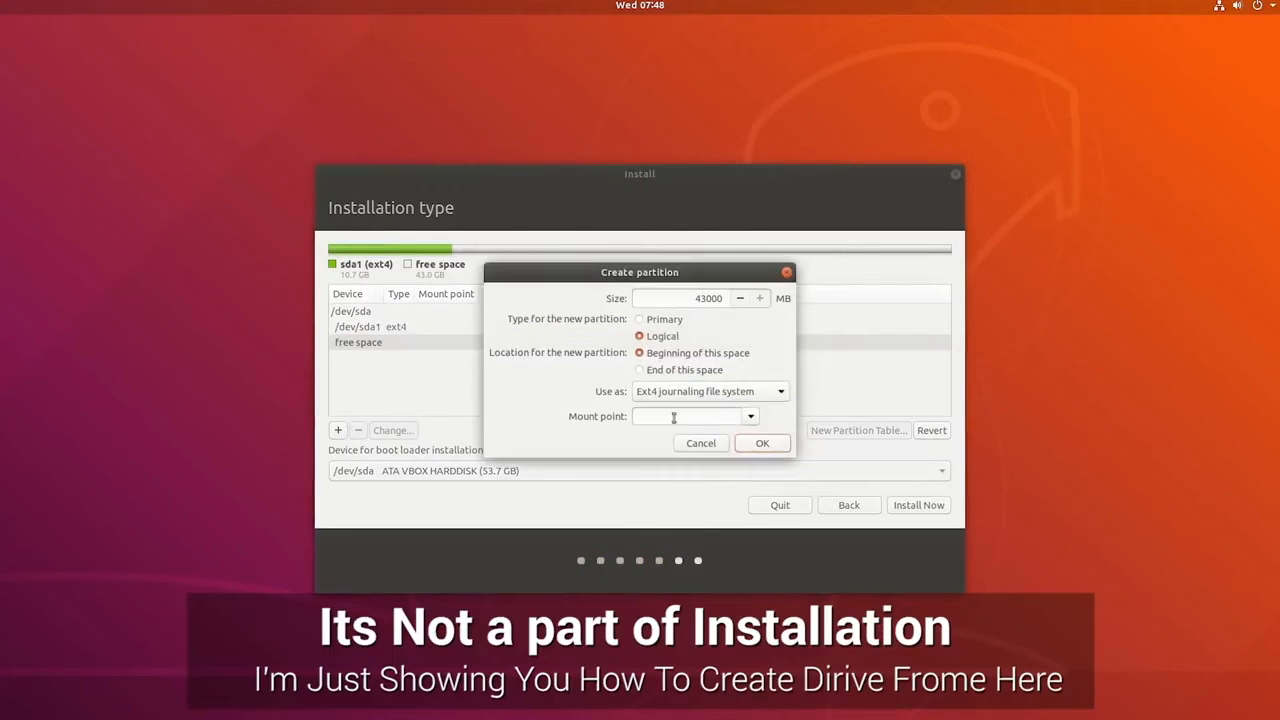
click(757, 444)
click(575, 343)
click(573, 327)
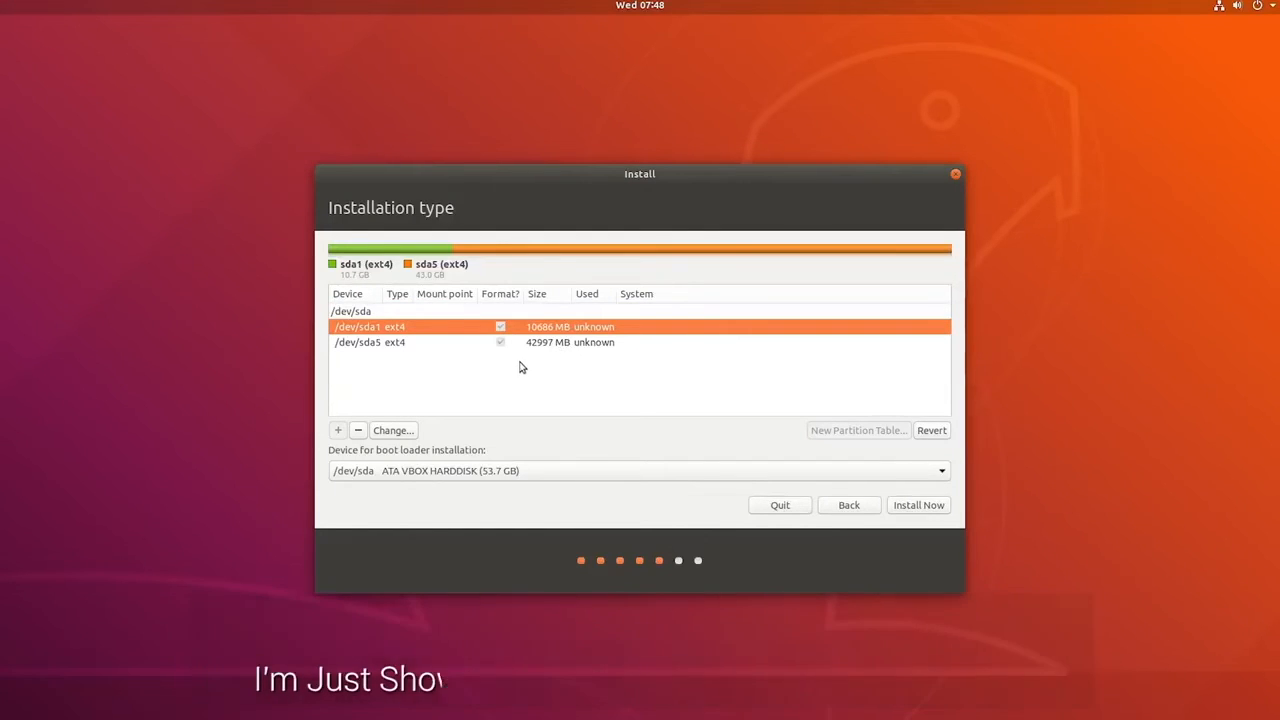
Step: Delete the /dev/sda5 partition
click(462, 345)
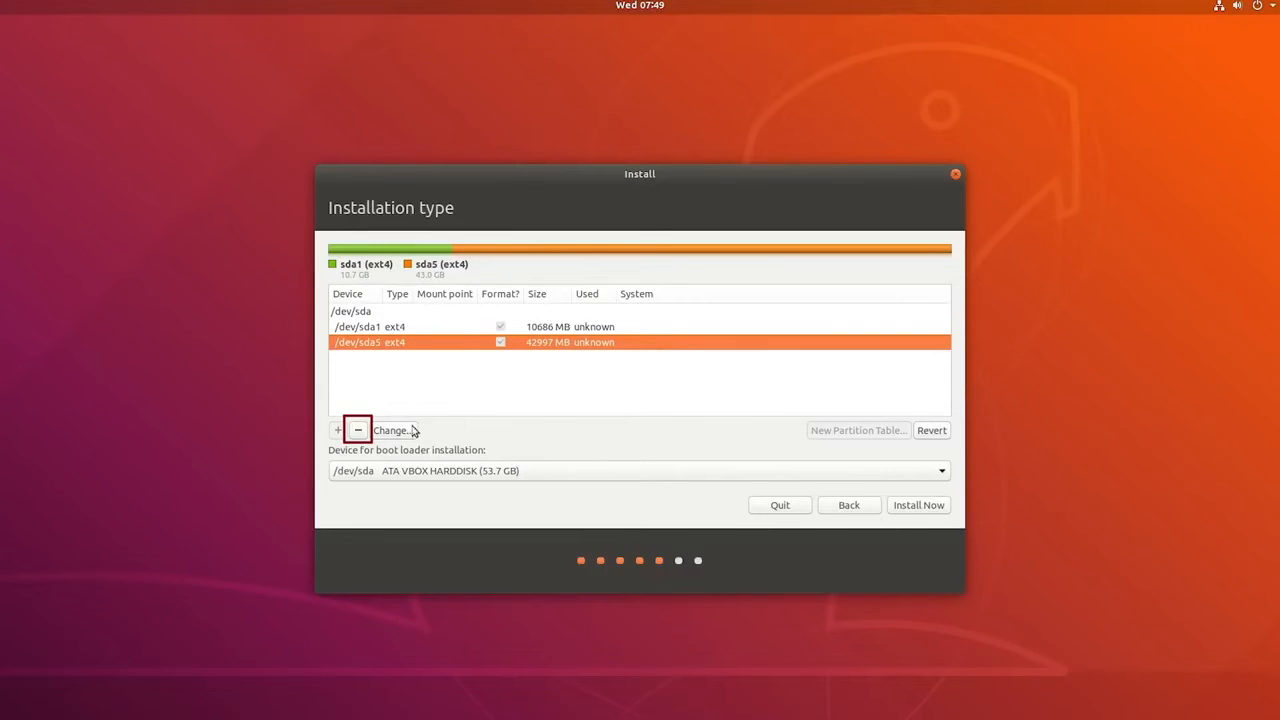
click(358, 430)
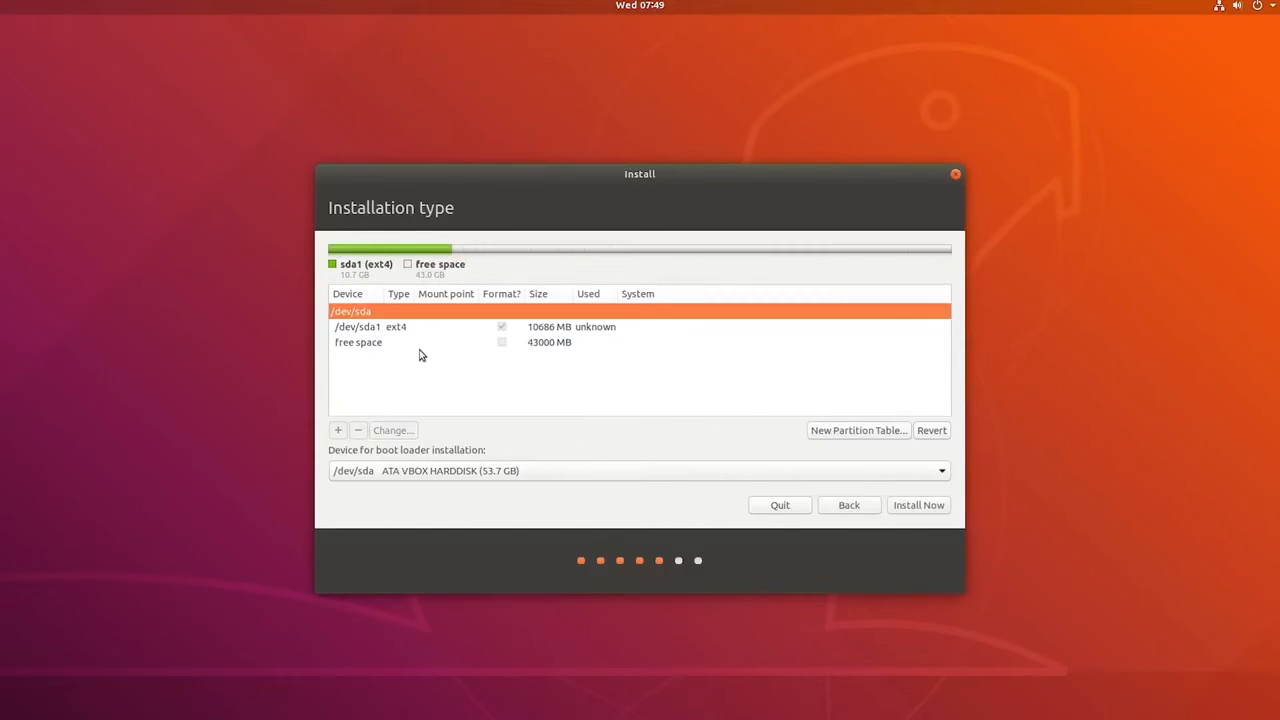
click(428, 350)
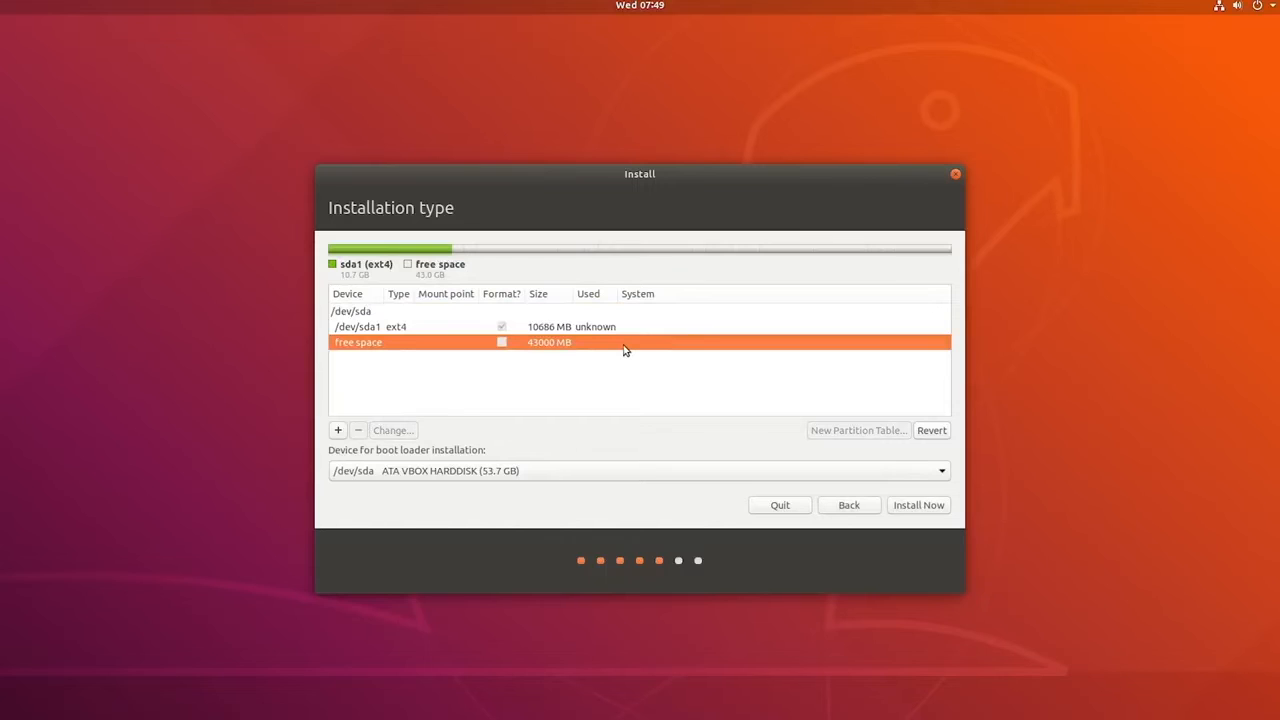
click(338, 430)
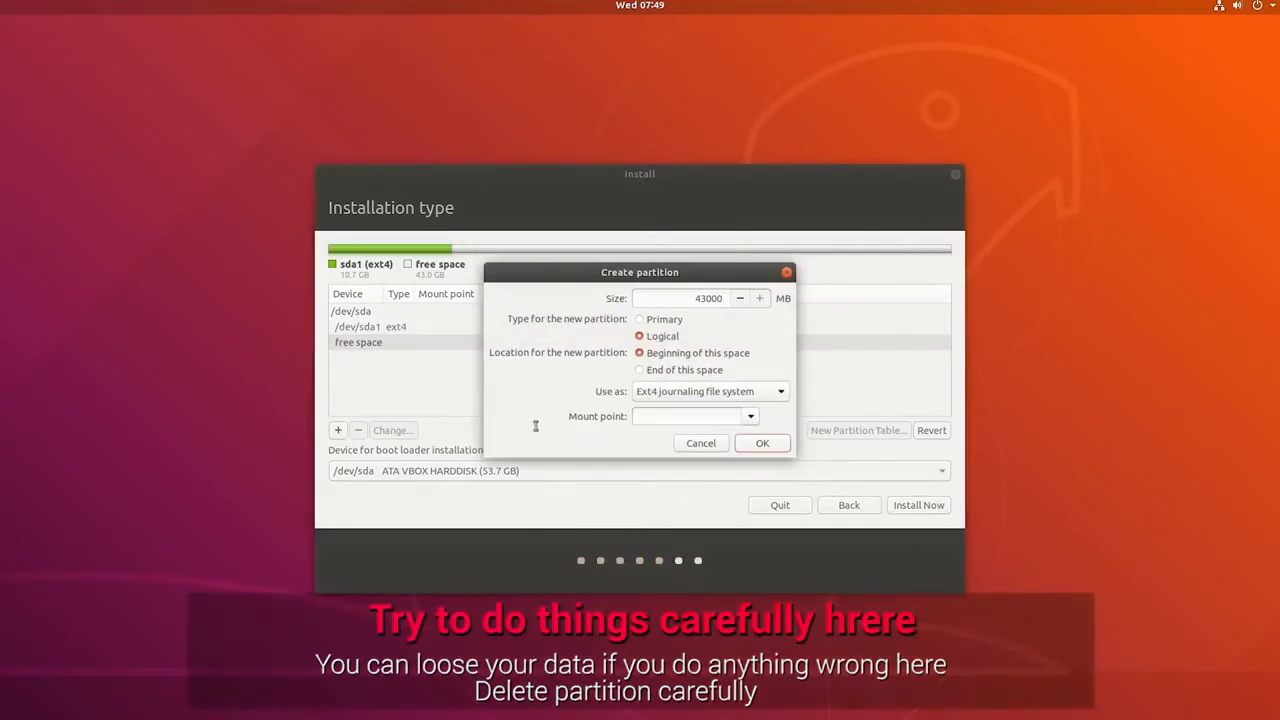
click(697, 443)
Step: Delete the /dev/sda1 partition
click(490, 330)
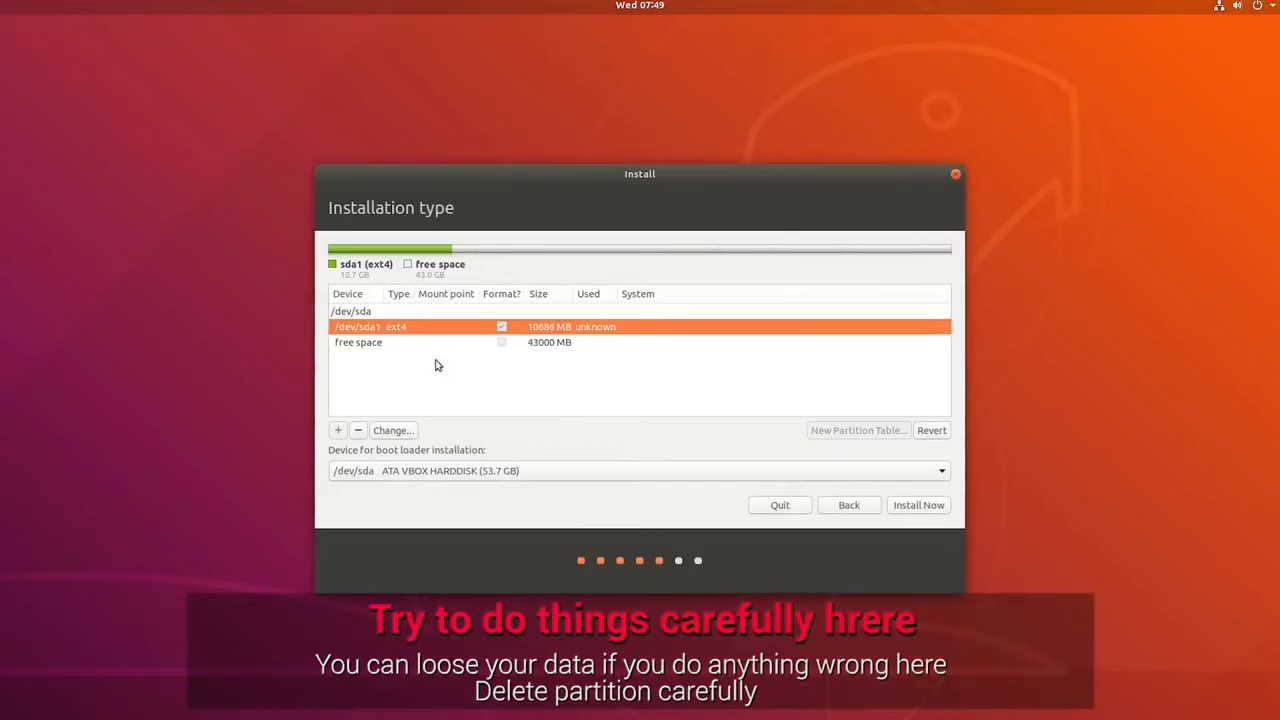
click(360, 430)
Step: Create a primary 53687 MB partition from the free space as Ext4 journaling file system with mount point /
click(545, 312)
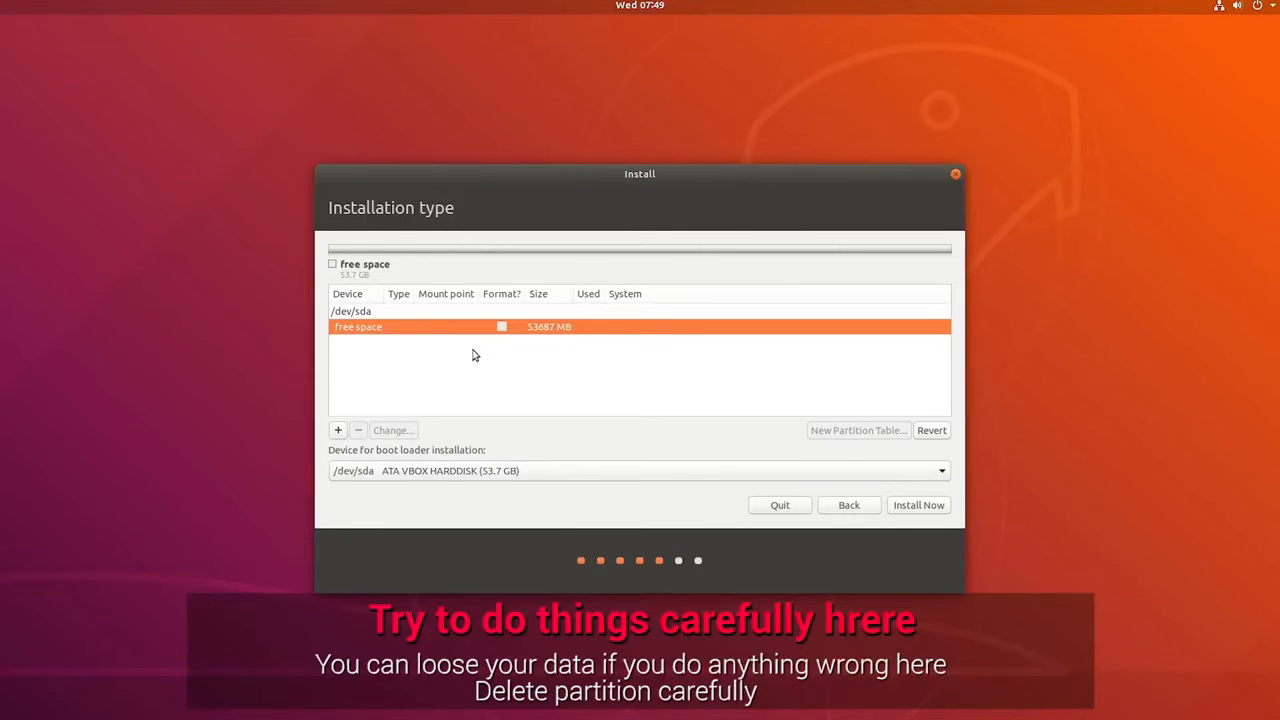
click(337, 430)
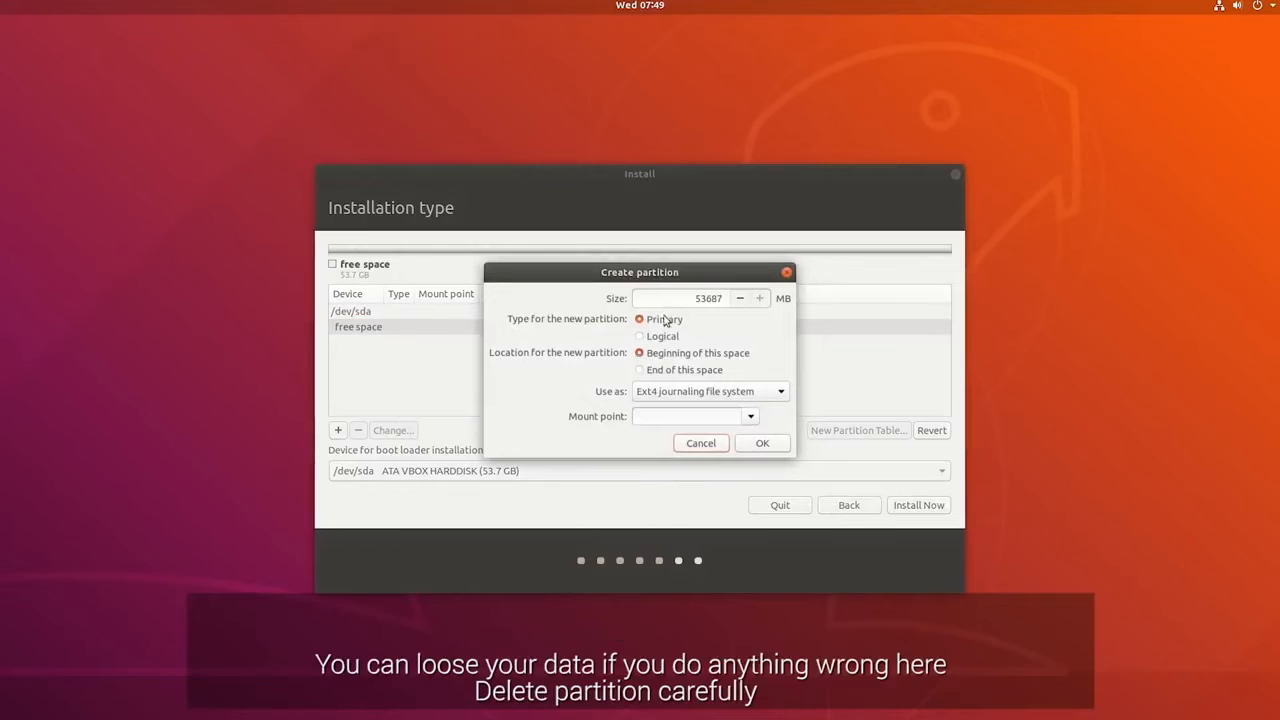
double_click(706, 299)
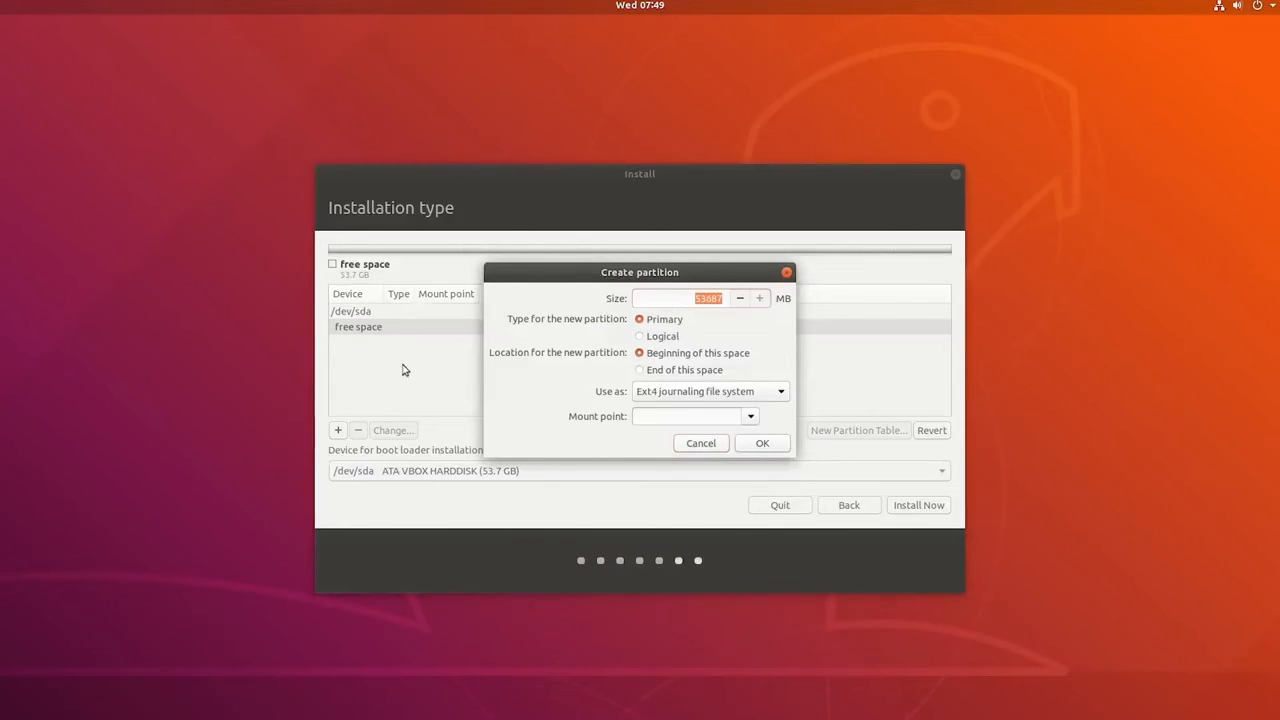
click(683, 360)
click(703, 393)
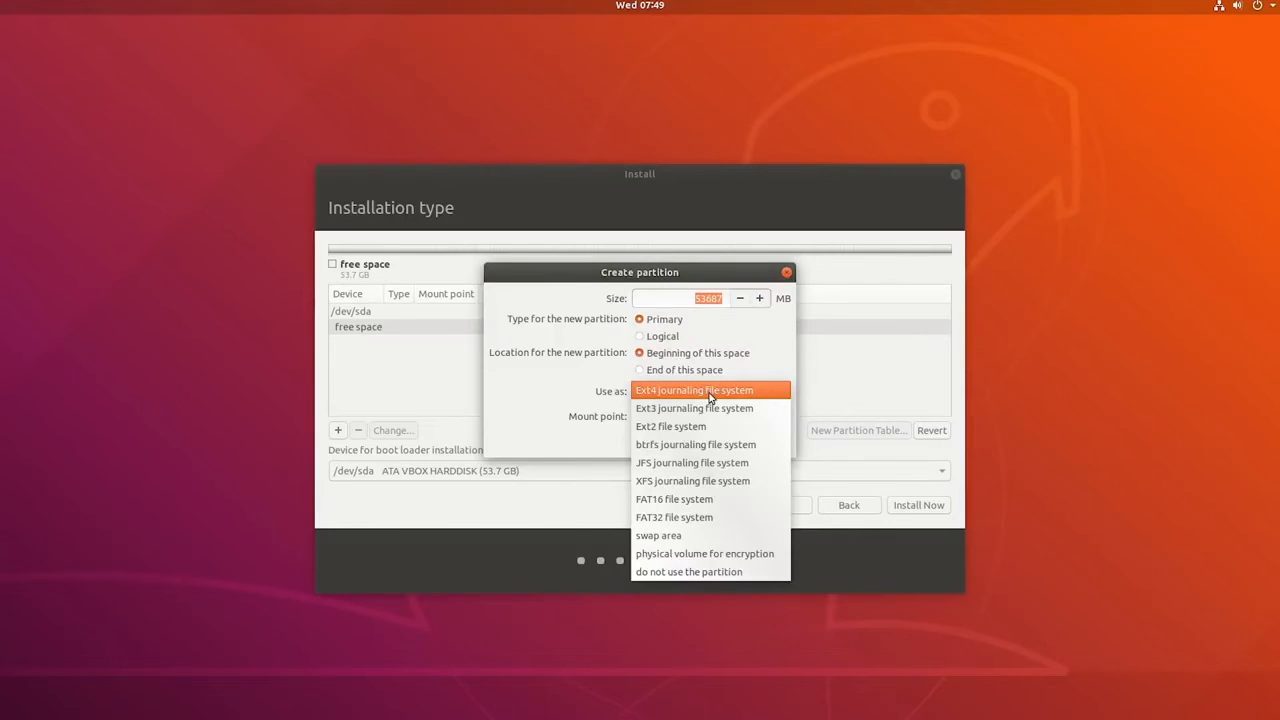
click(714, 394)
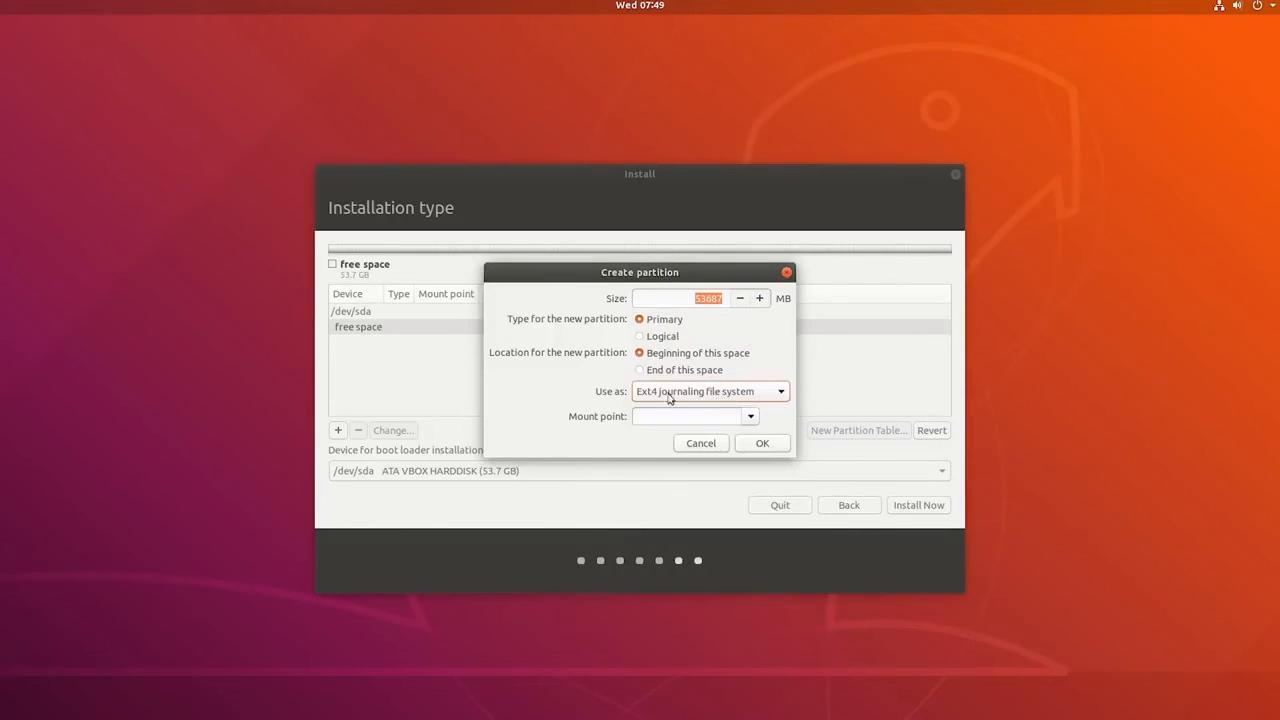
click(750, 416)
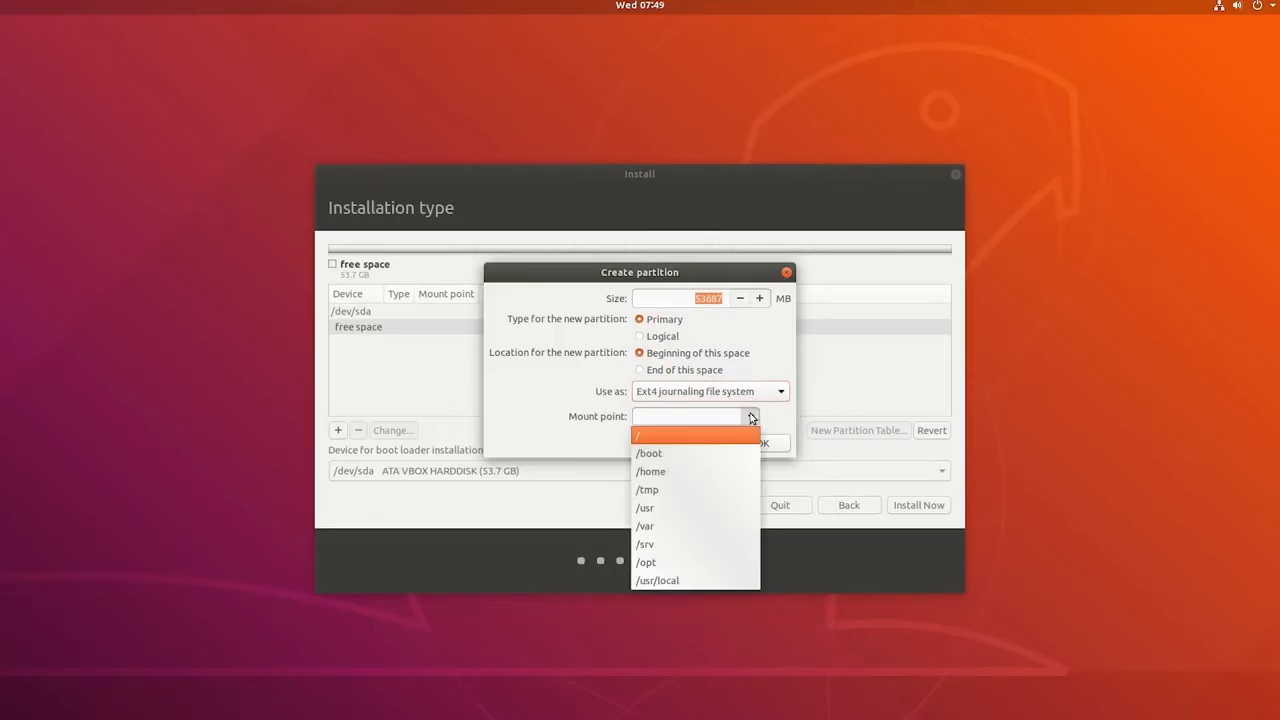
click(690, 442)
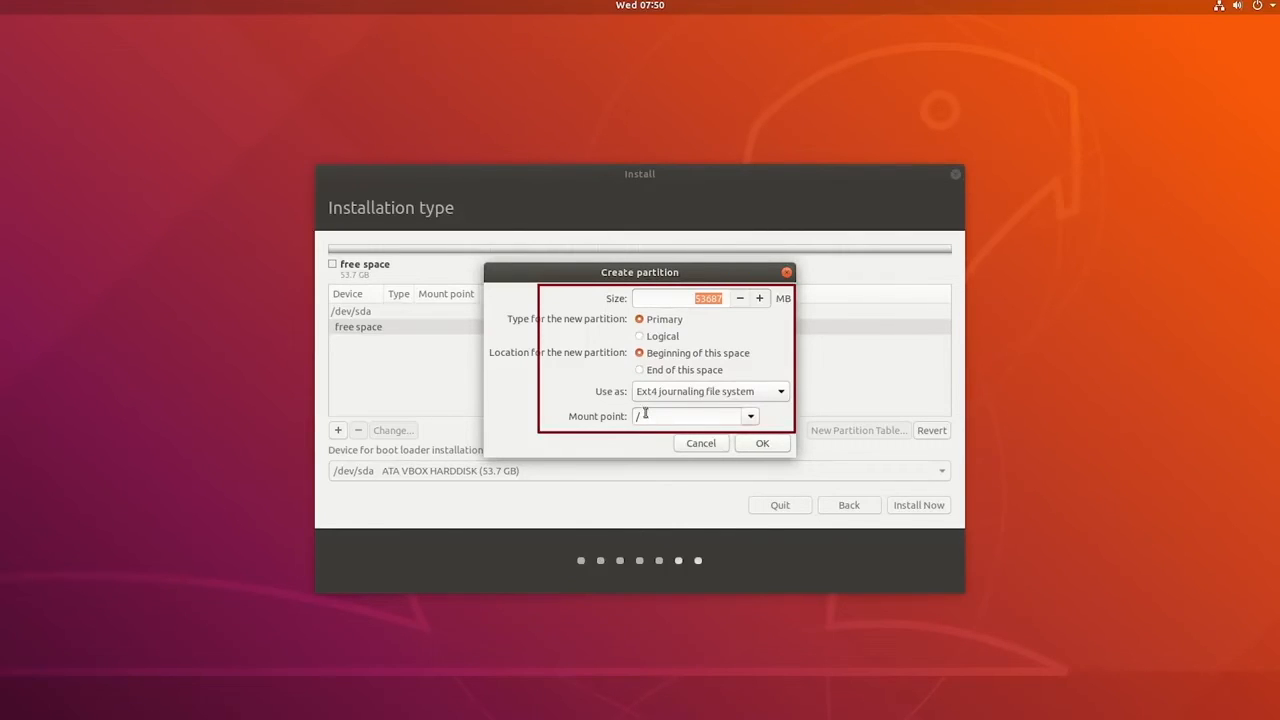
click(762, 443)
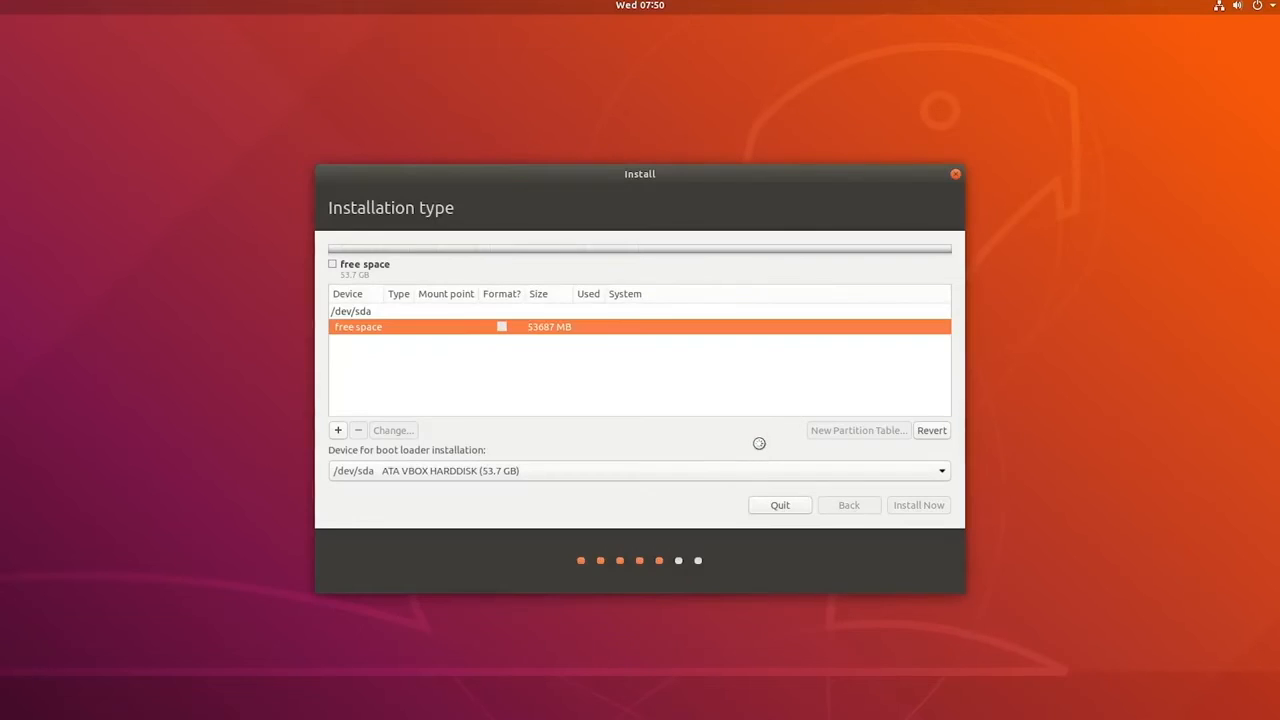
Step: Set /dev/sda ATA VBOX HARDDISK (53.7 GB) as the boot loader device and start the installation
click(558, 470)
click(558, 470)
click(558, 468)
click(488, 472)
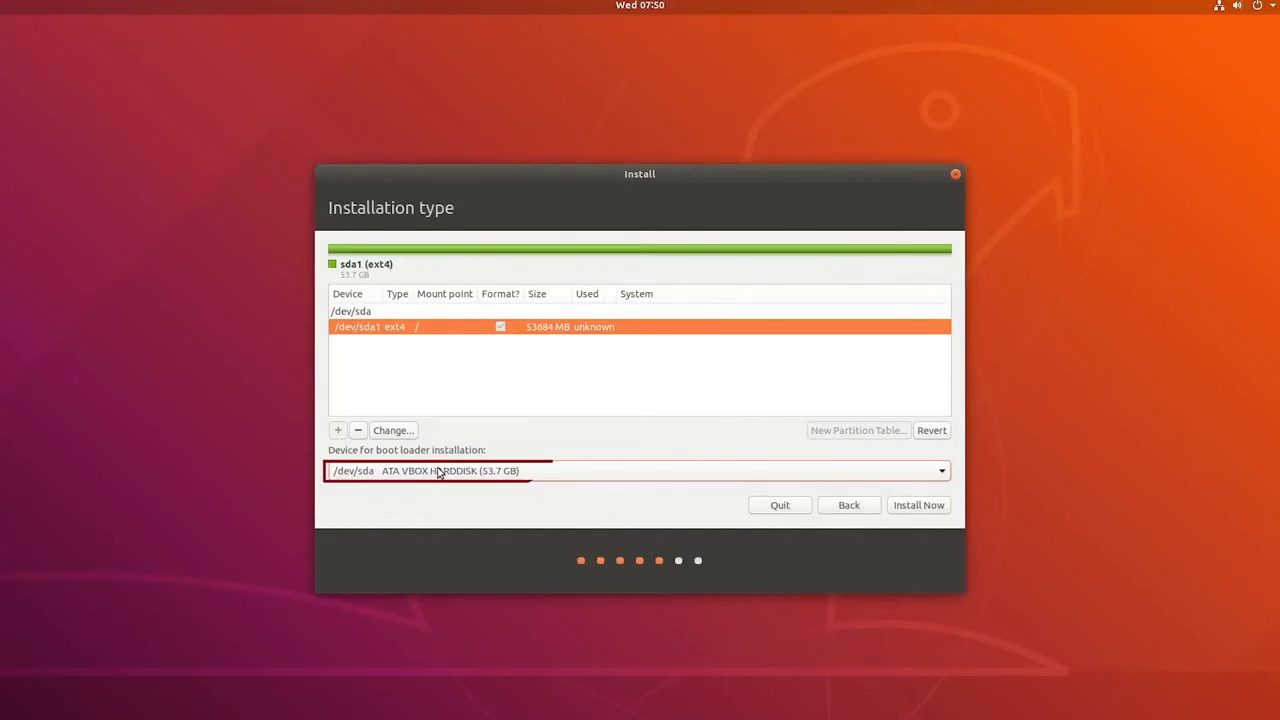
click(437, 471)
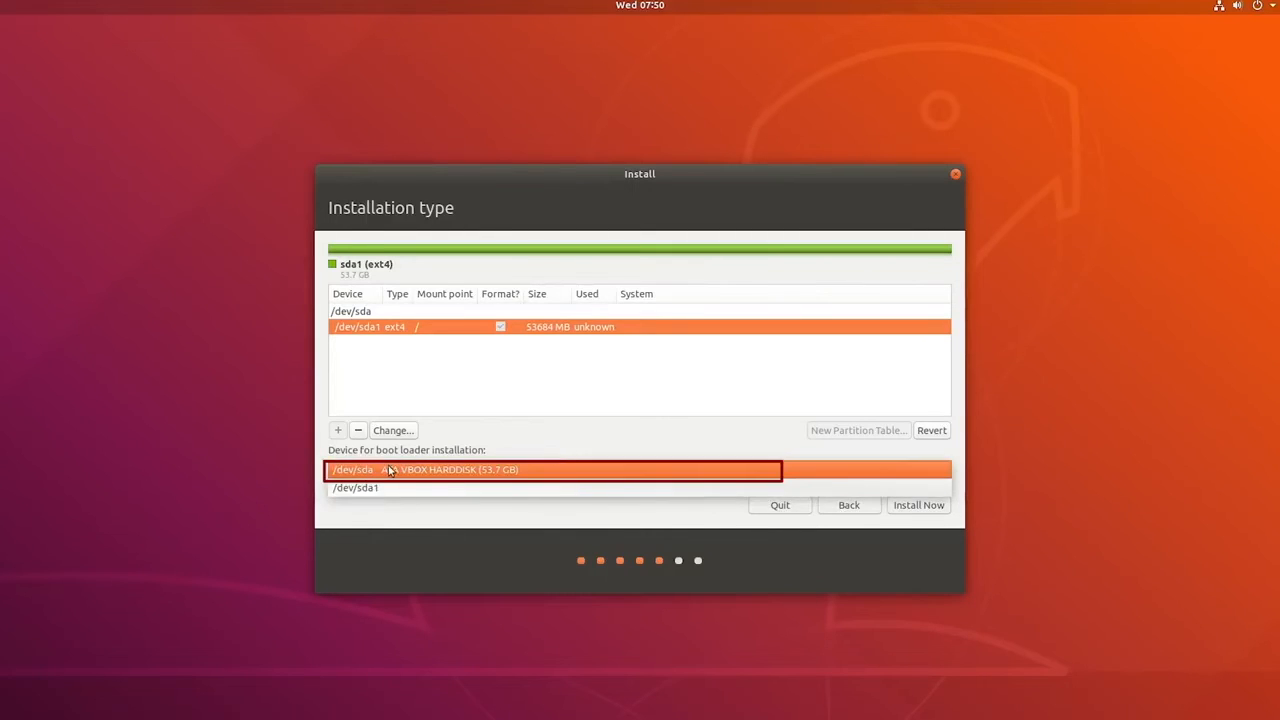
click(390, 470)
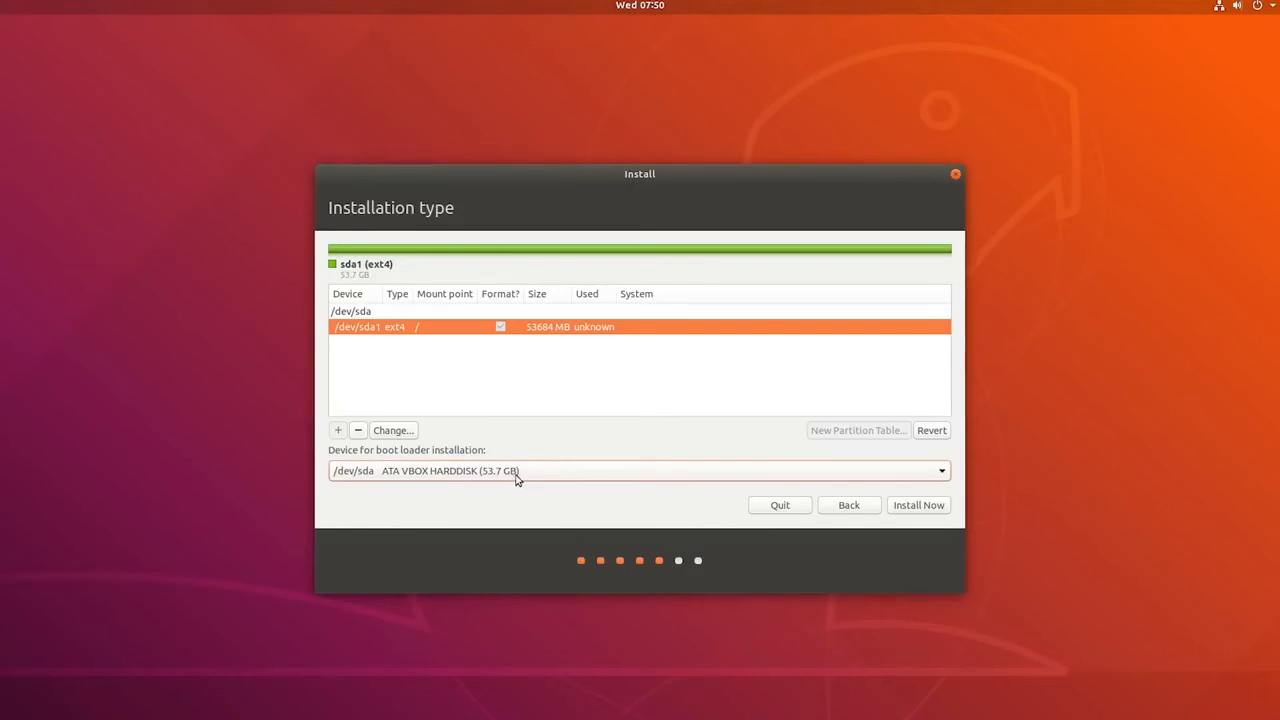
click(914, 506)
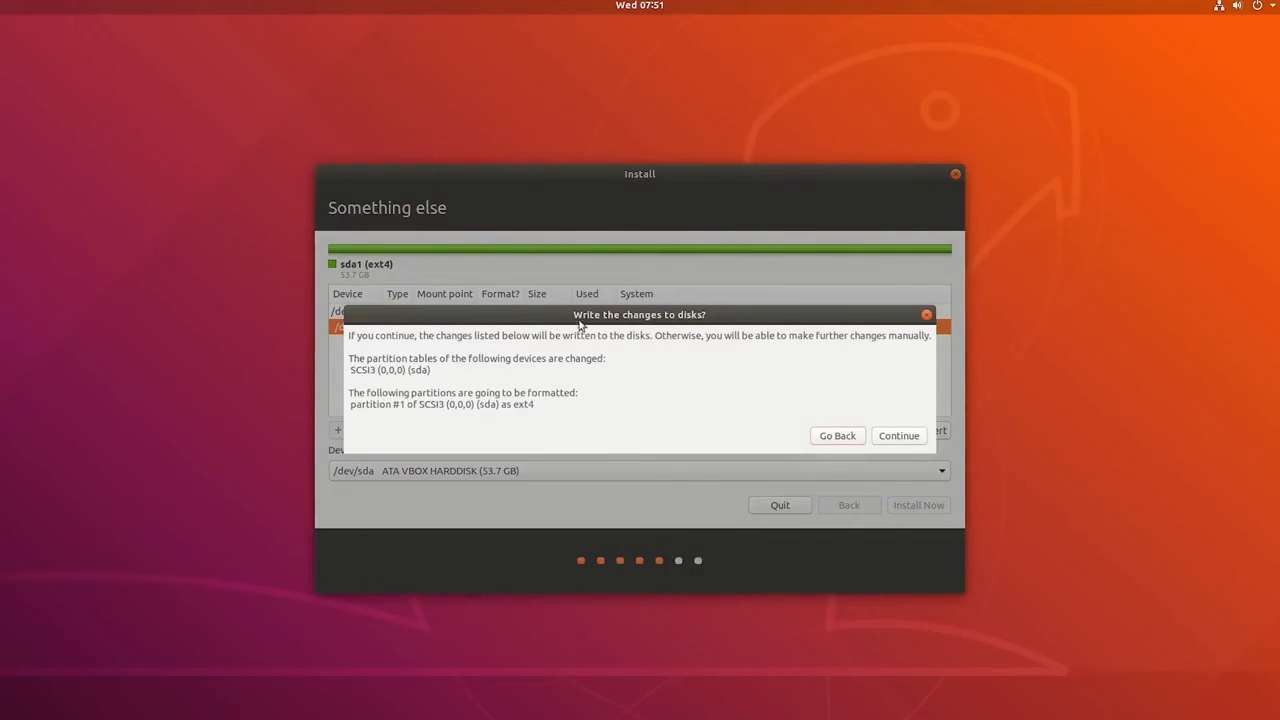
Step: Confirm writing the partition table changes and the ext4 formatting of partition #1 to the disk
drag(408, 398, 597, 403)
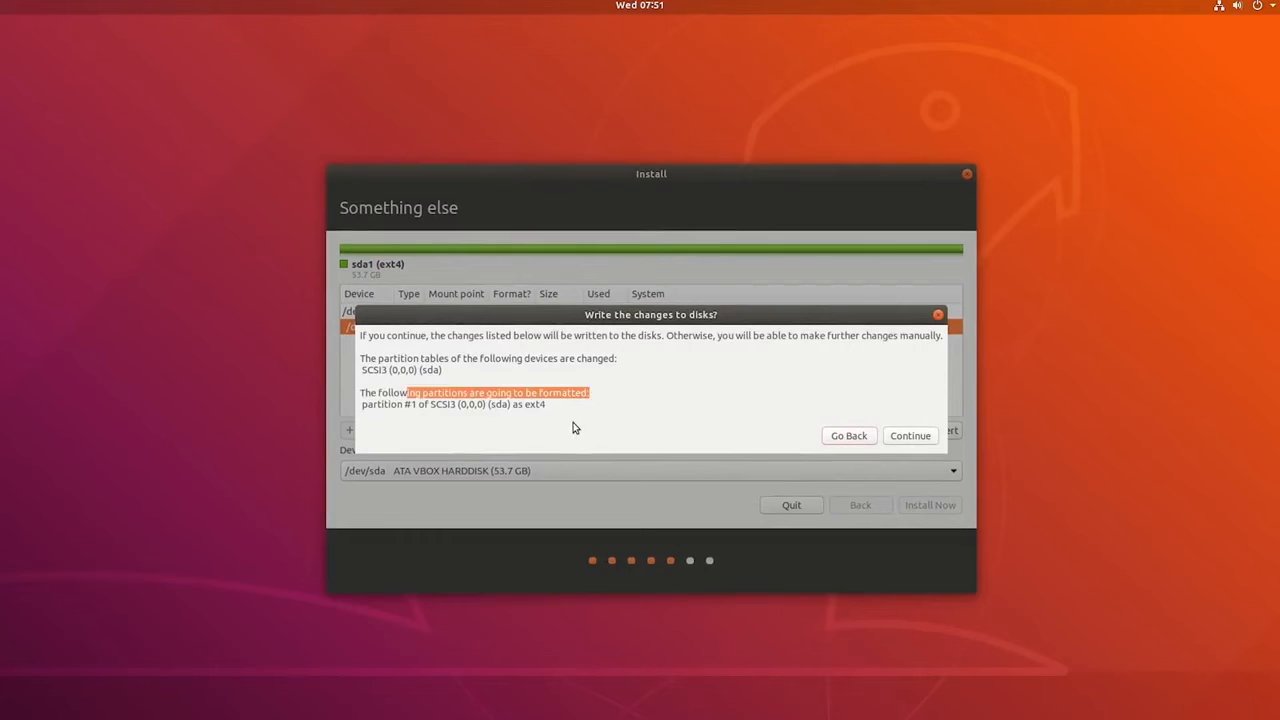
click(572, 425)
click(934, 436)
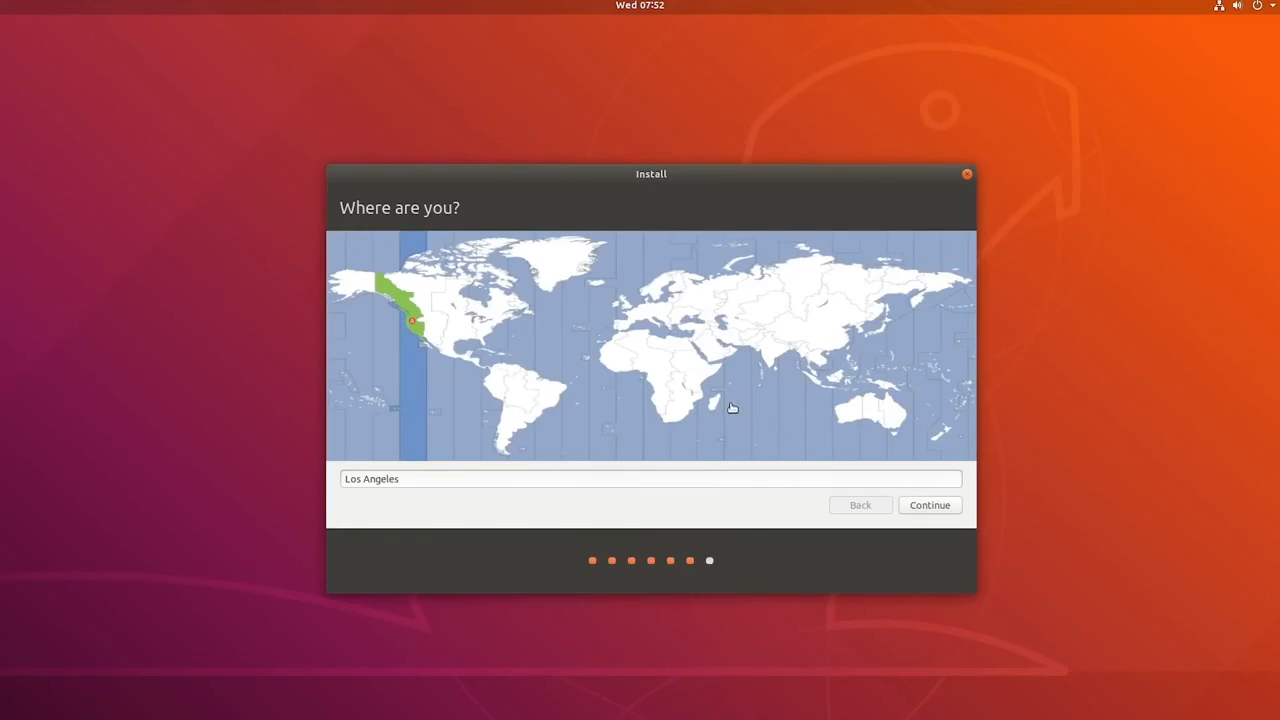
Step: Choose Los Angeles as the time zone location and continue to the account details
click(560, 270)
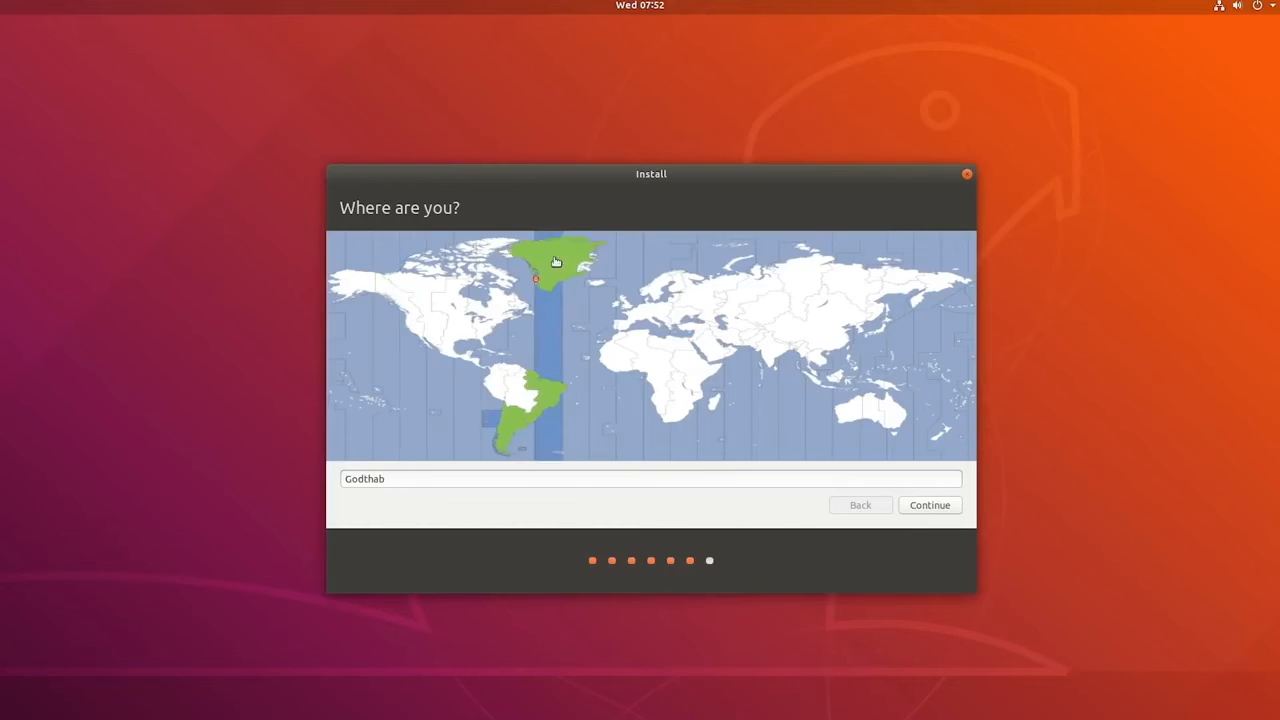
click(465, 302)
click(440, 313)
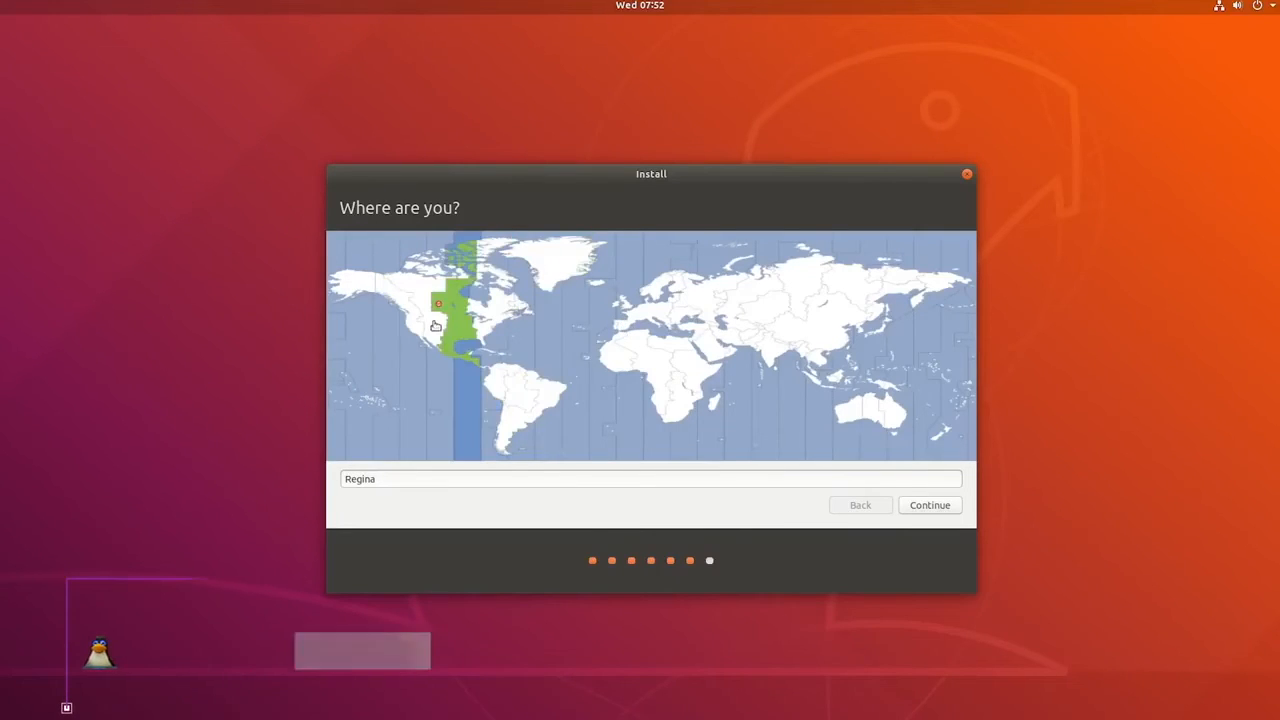
click(413, 320)
click(930, 505)
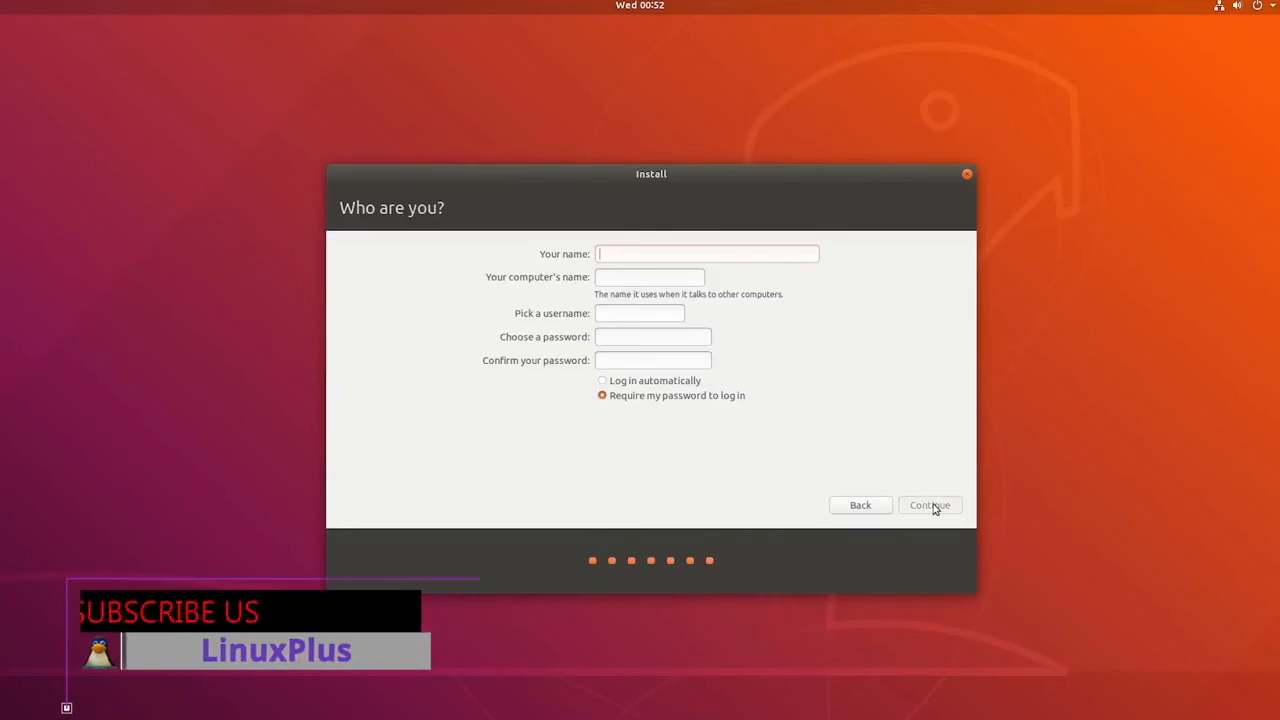
Step: Enter the user's full name, the computer name Pc, and the account password with its confirmation, and submit the account details
text(Sayed)
double_click(655, 278)
text(Pc)
click(645, 338)
text(•••)
click(648, 360)
text(•••)
click(933, 505)
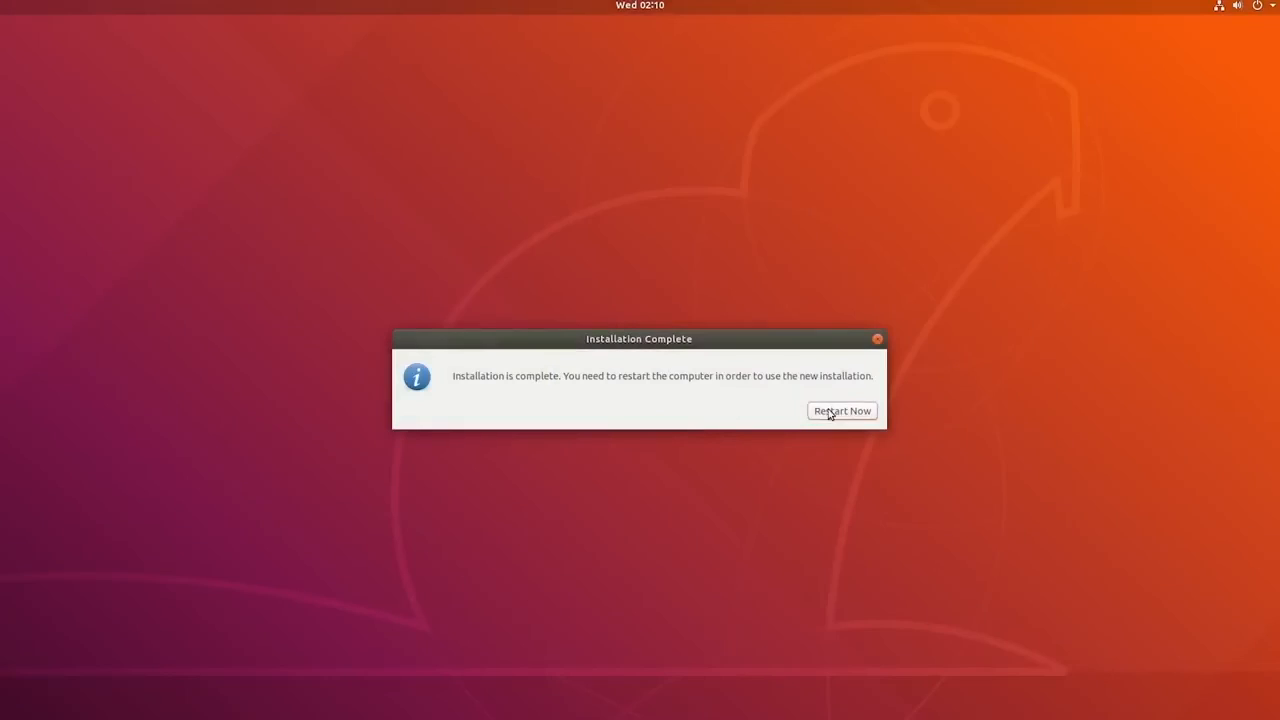
Step: Finish the installation and sign in to the new Ubuntu user account with the account password
click(829, 412)
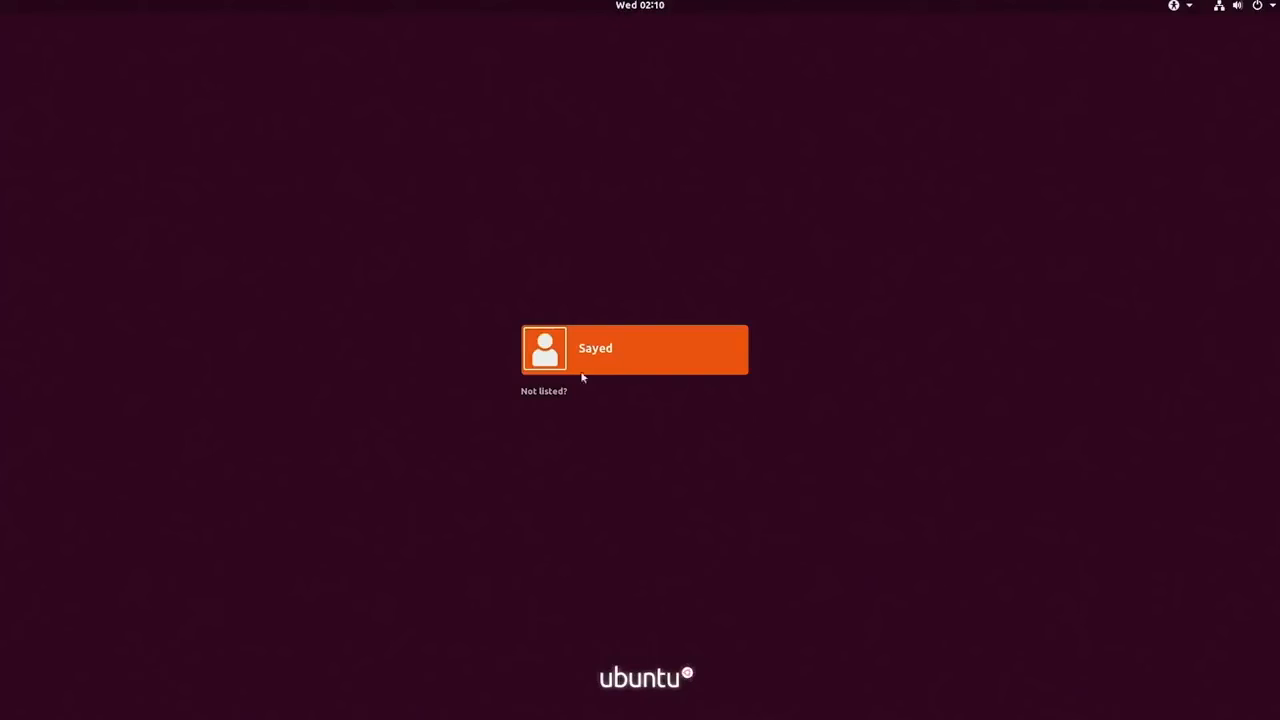
click(608, 372)
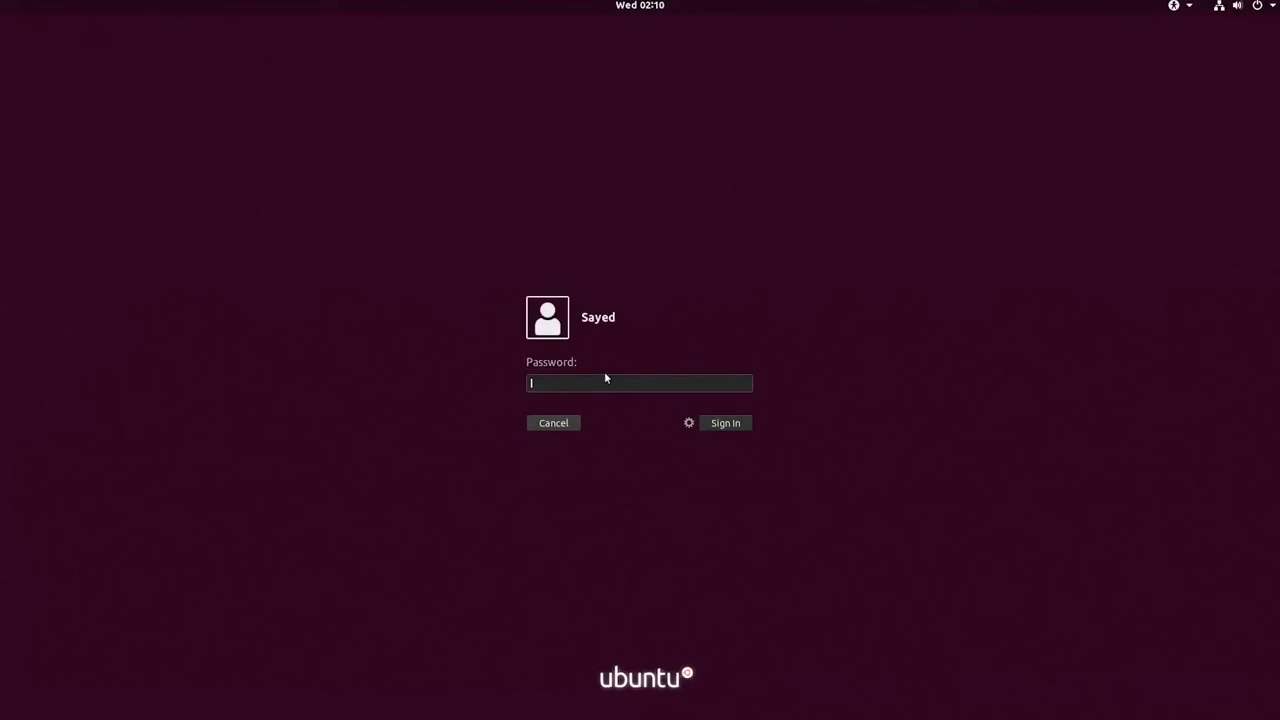
text(s)
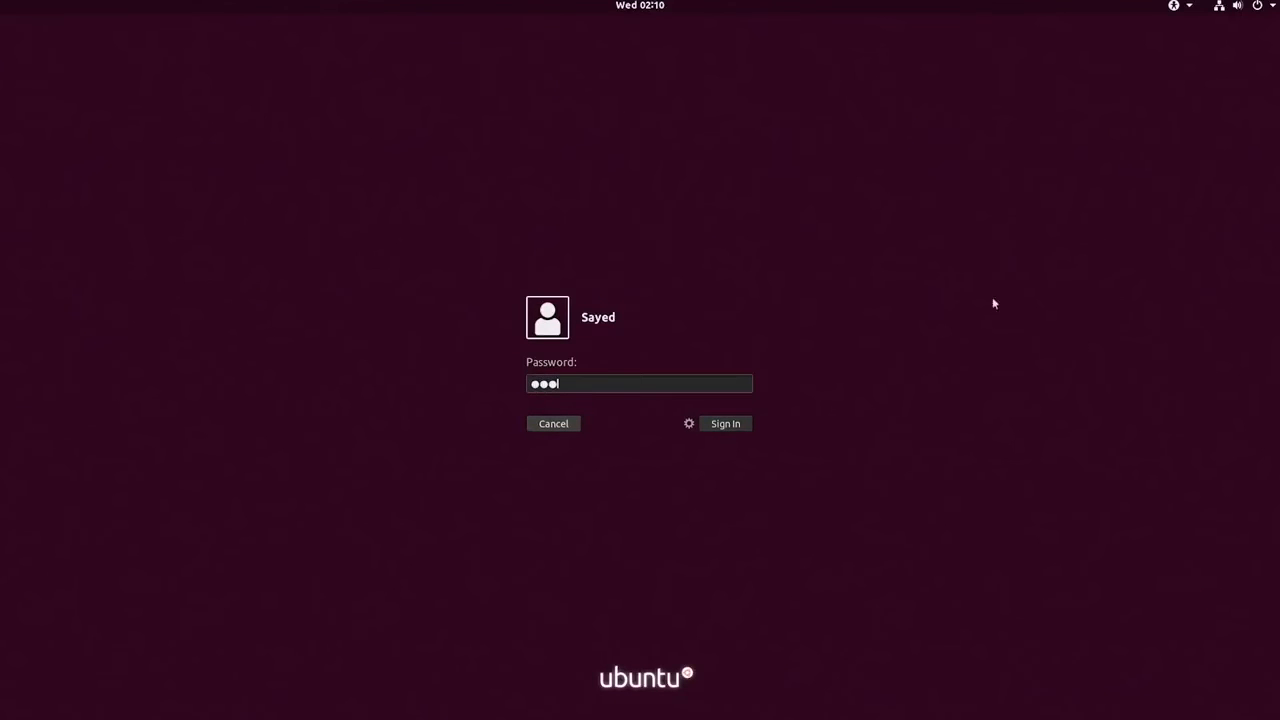
click(717, 428)
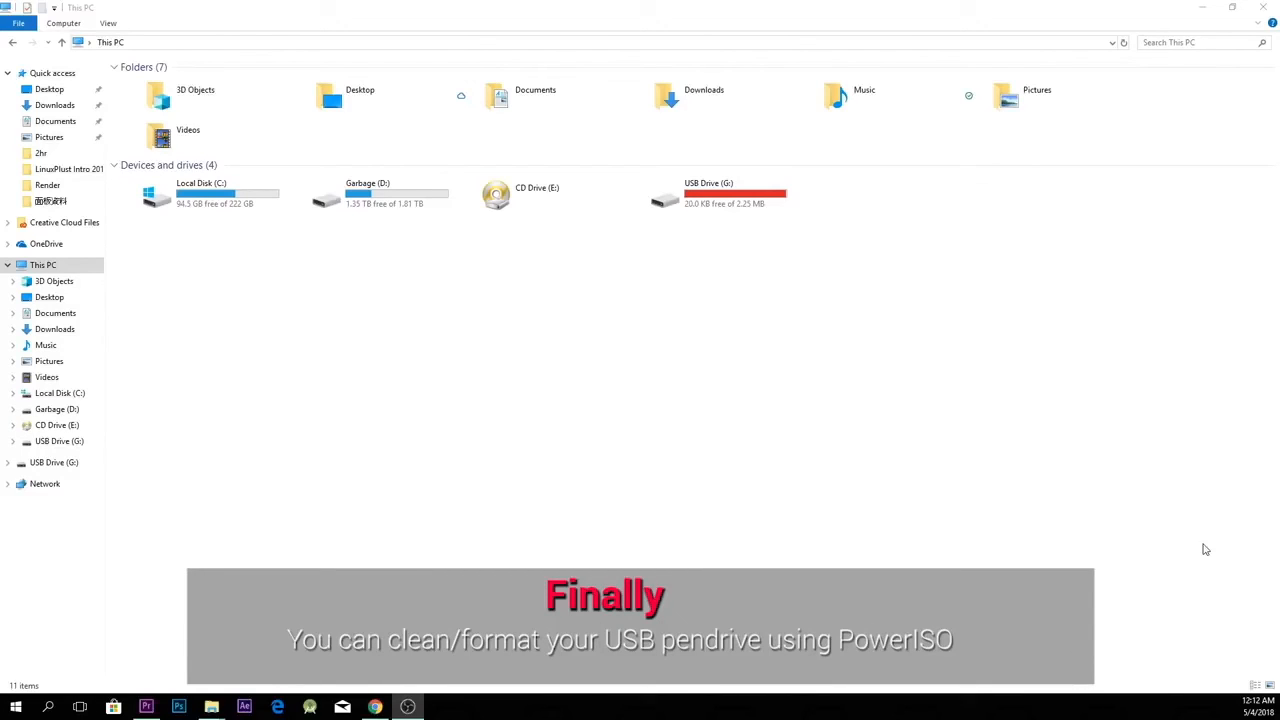
Step: Launch PowerISO in Windows and continue with the unregistered version
click(23, 709)
text(po)
key(Return)
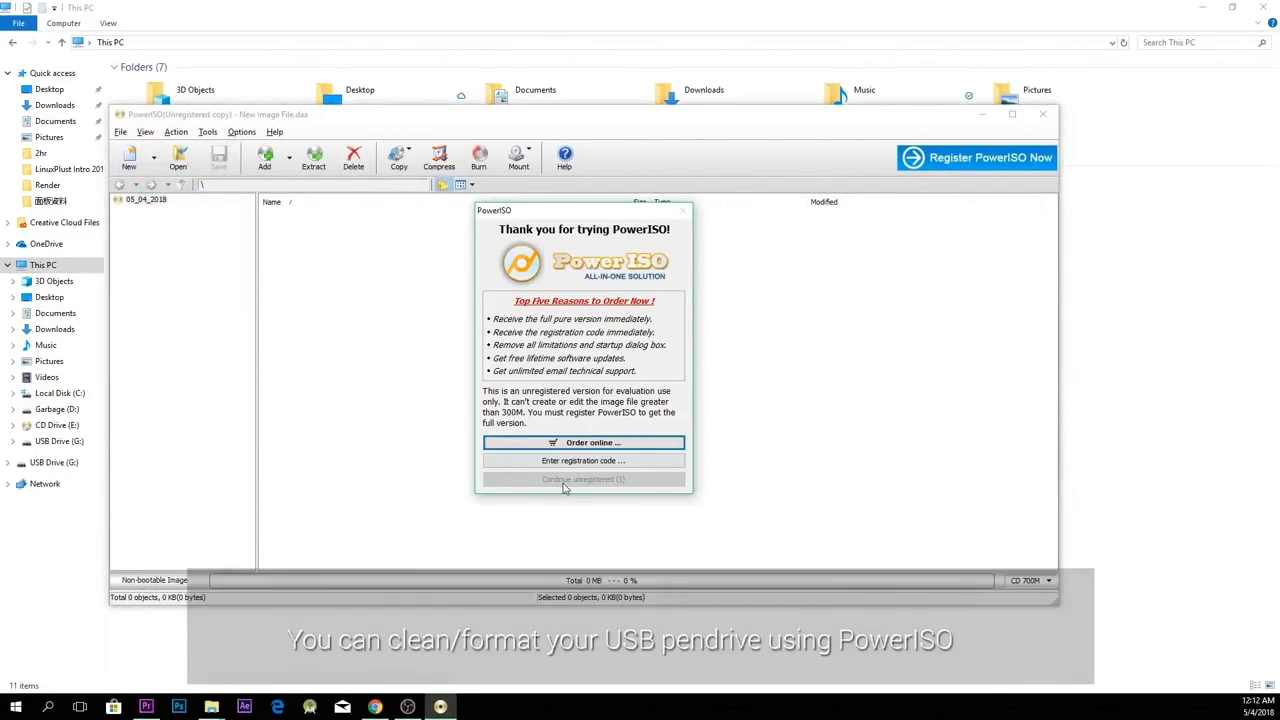
click(565, 483)
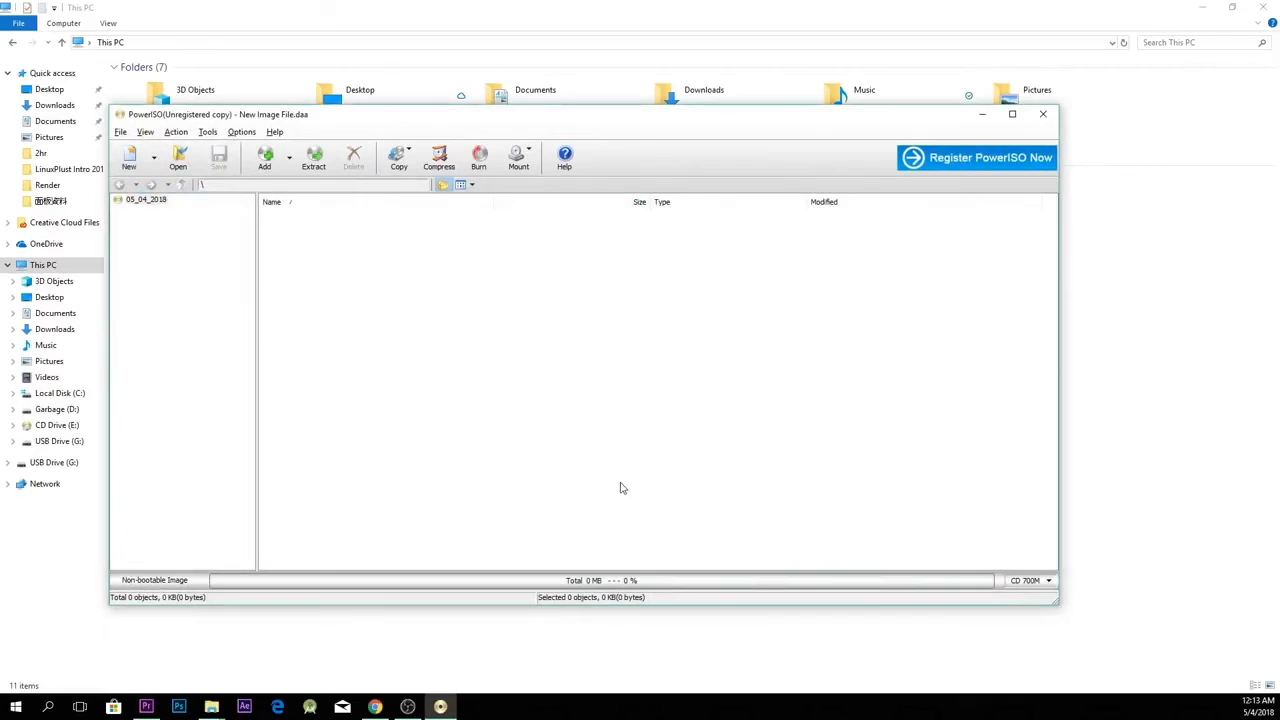
Step: Open the Clean USB drive tool, running PowerISO as administrator and continuing unregistered
drag(410, 125, 543, 246)
click(298, 261)
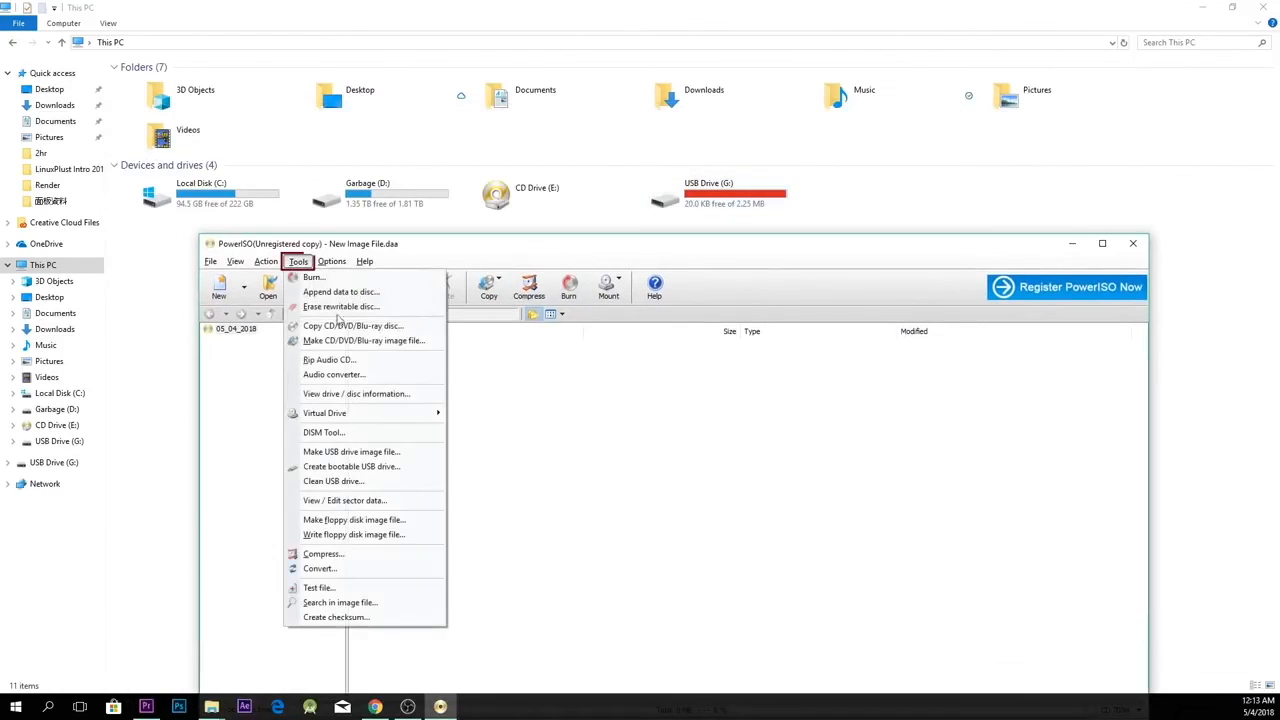
click(333, 482)
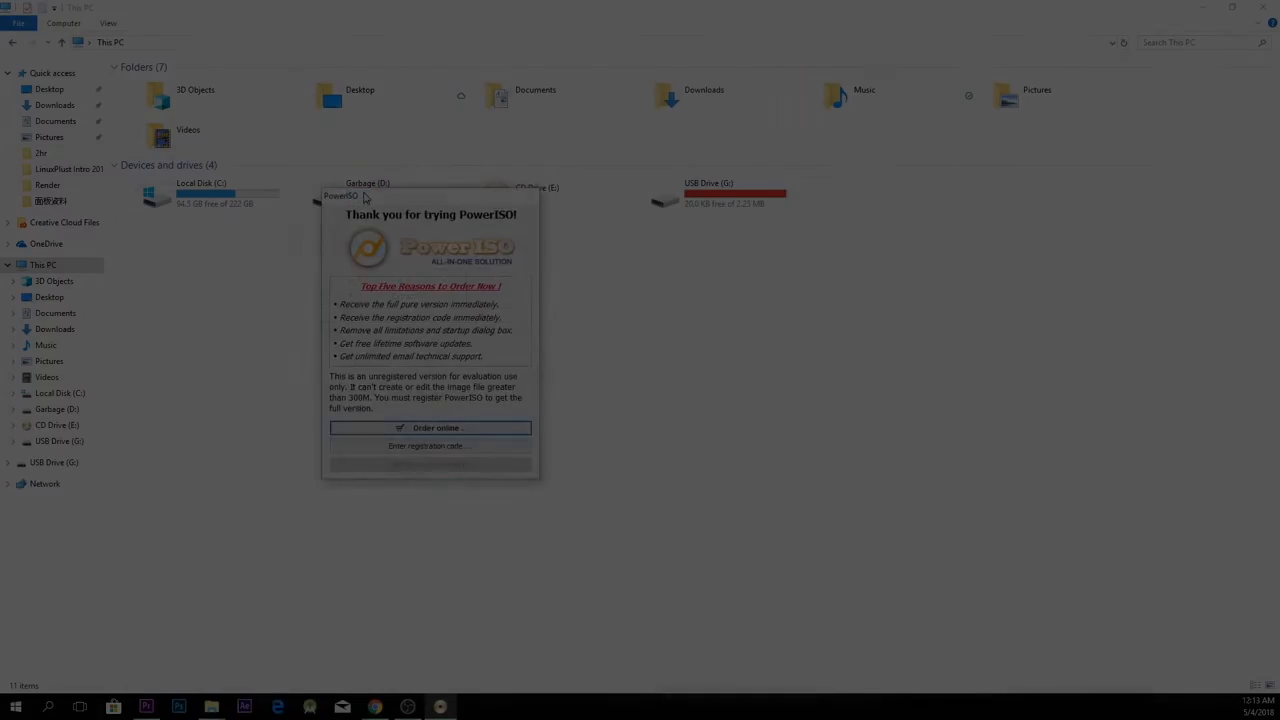
drag(365, 196, 568, 246)
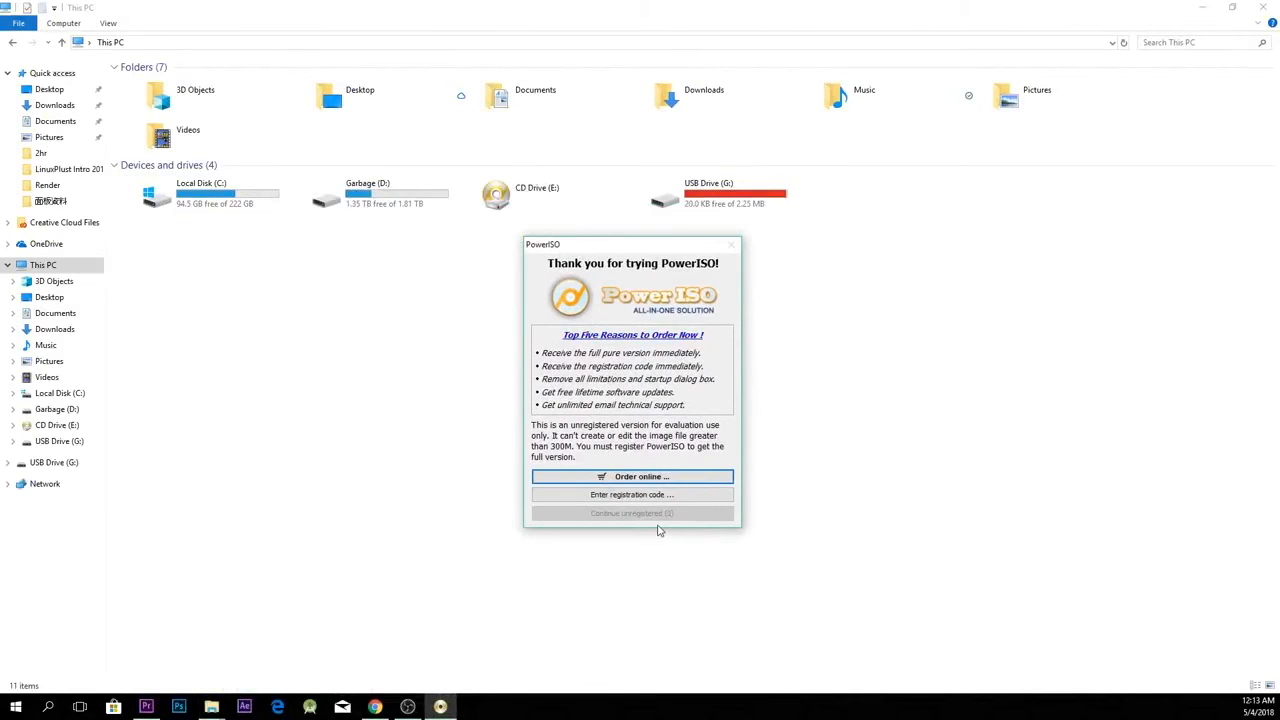
click(613, 515)
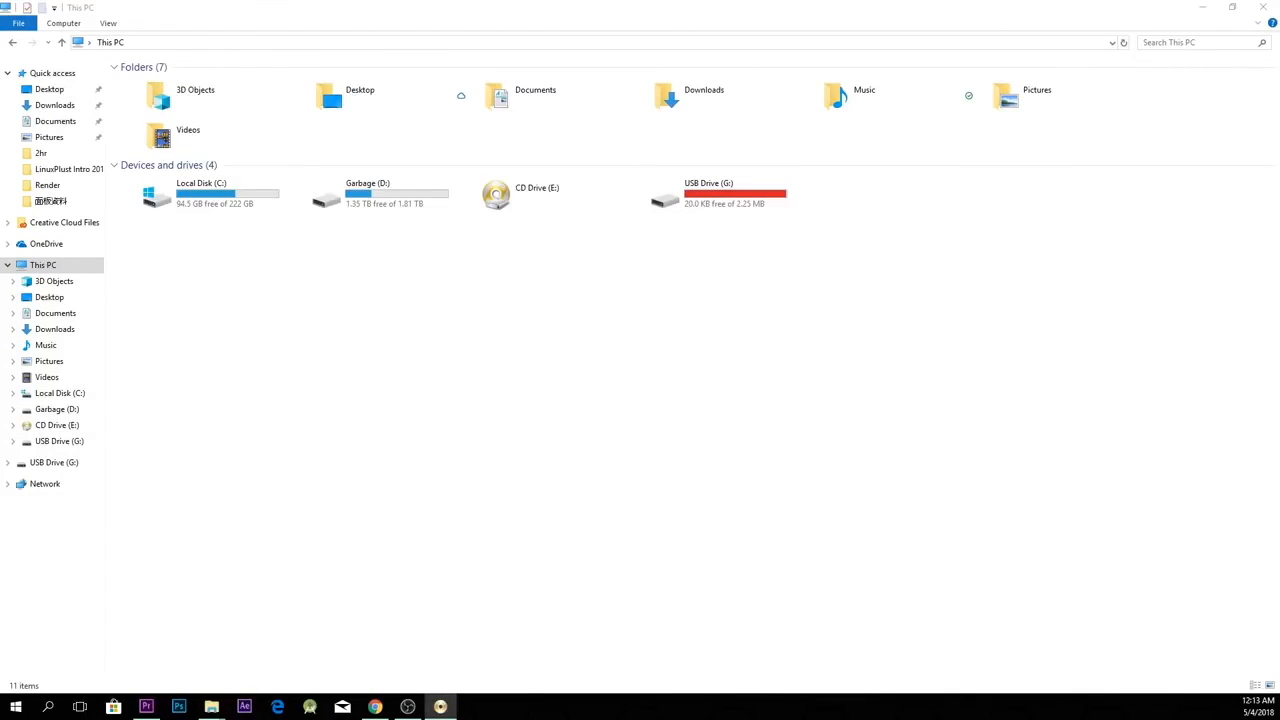
drag(1279, 198, 588, 244)
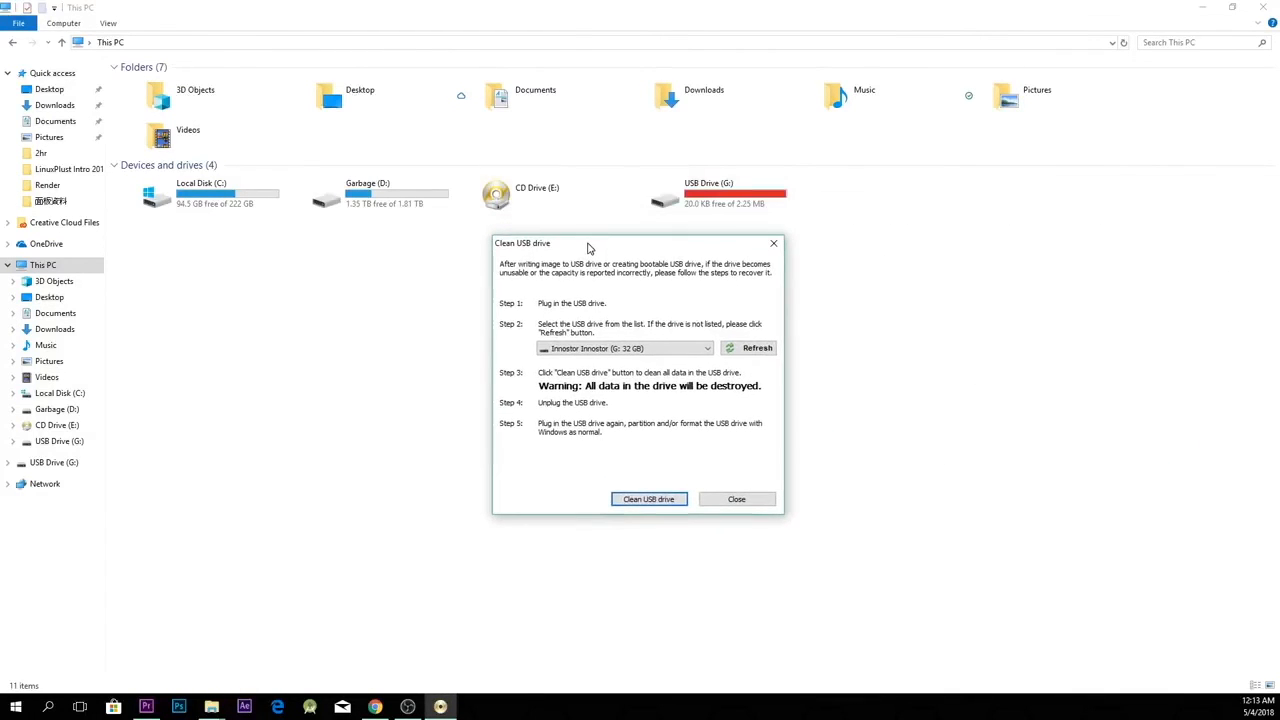
Step: Clean the Innostor (G: 32 GB) USB drive, agreeing to destroy all its data, and close PowerISO
click(688, 348)
click(688, 348)
click(688, 348)
click(629, 364)
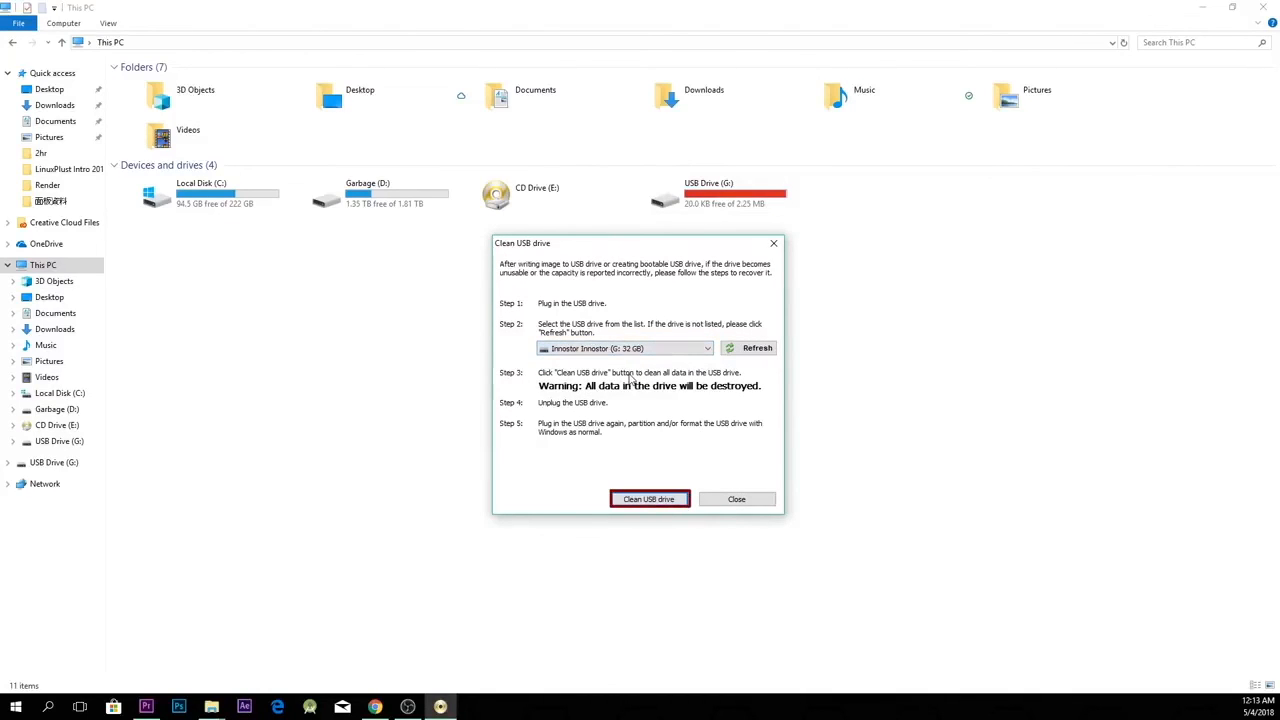
click(658, 497)
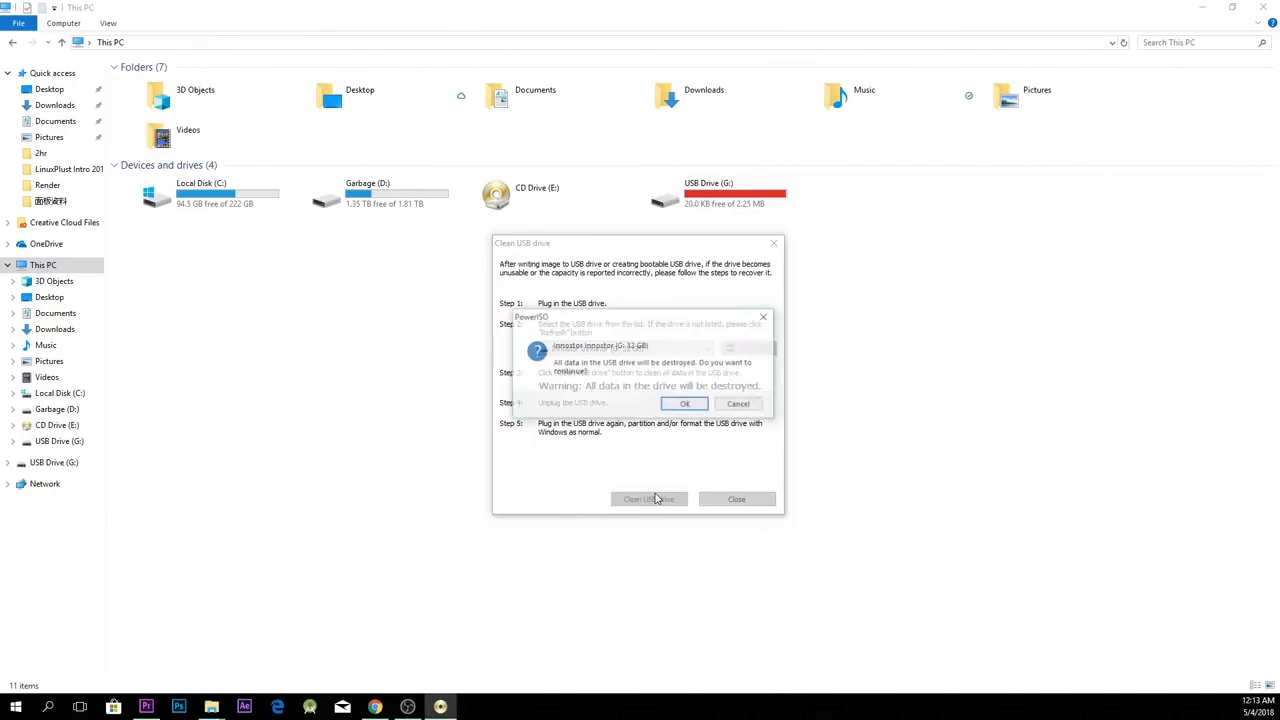
click(686, 405)
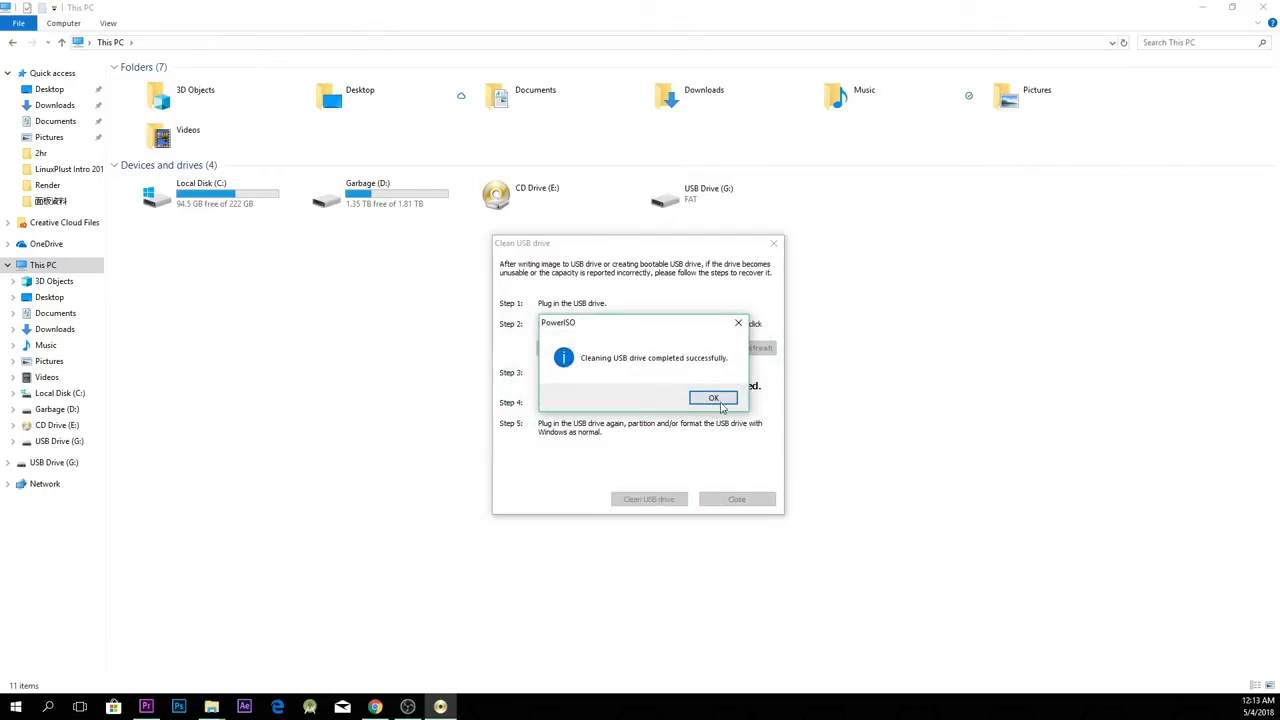
click(713, 400)
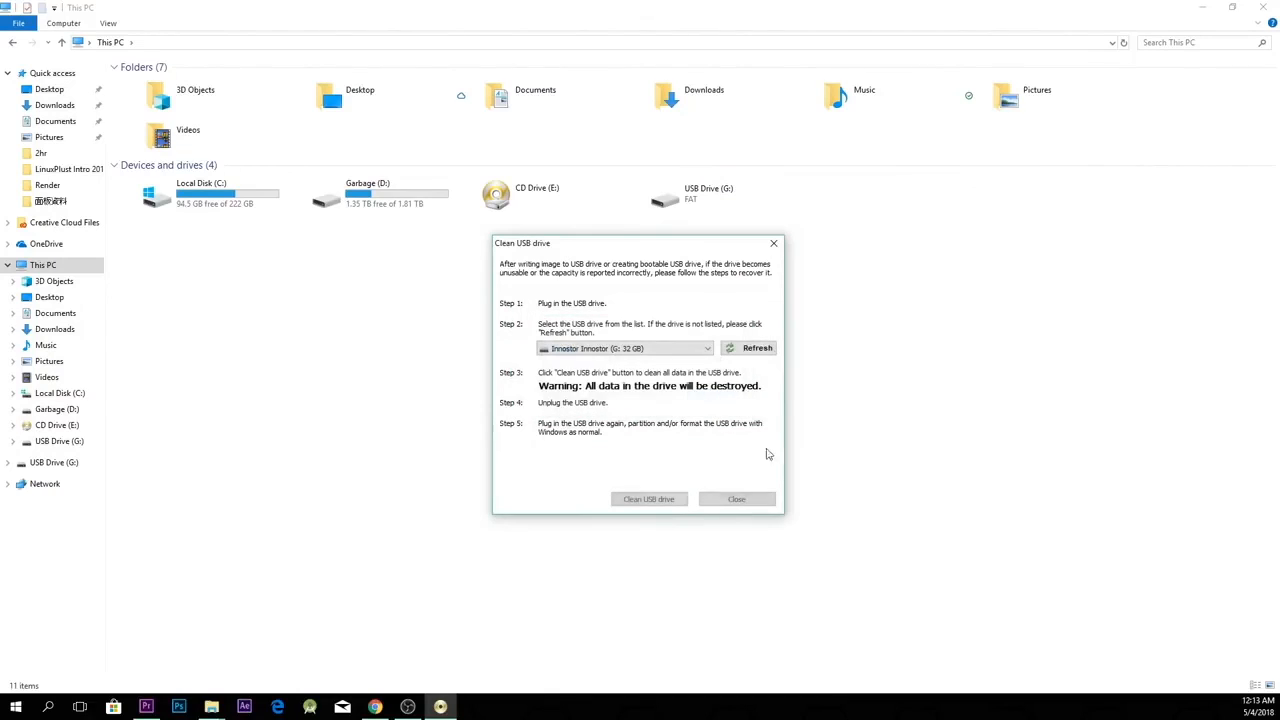
click(723, 500)
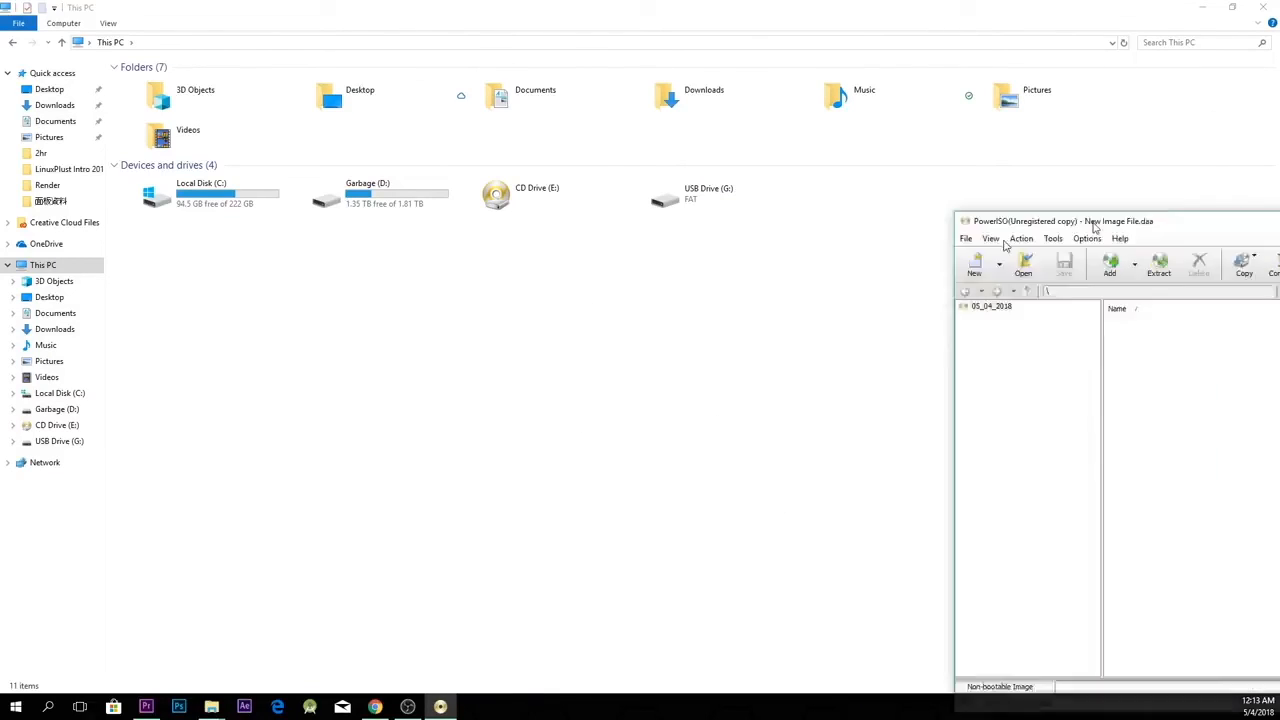
click(1143, 121)
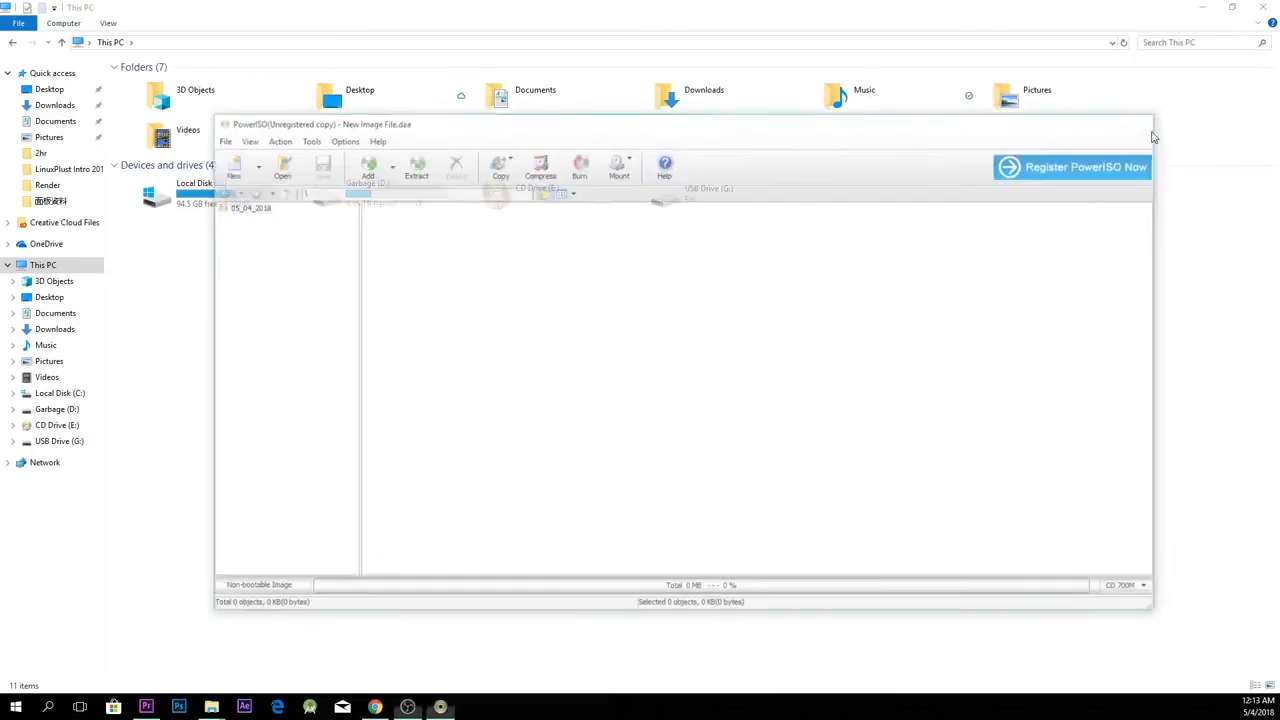
Step: Quick-format USB Drive (G:) as FAT32 with a 16 kilobyte allocation unit size and close the format dialog
click(743, 179)
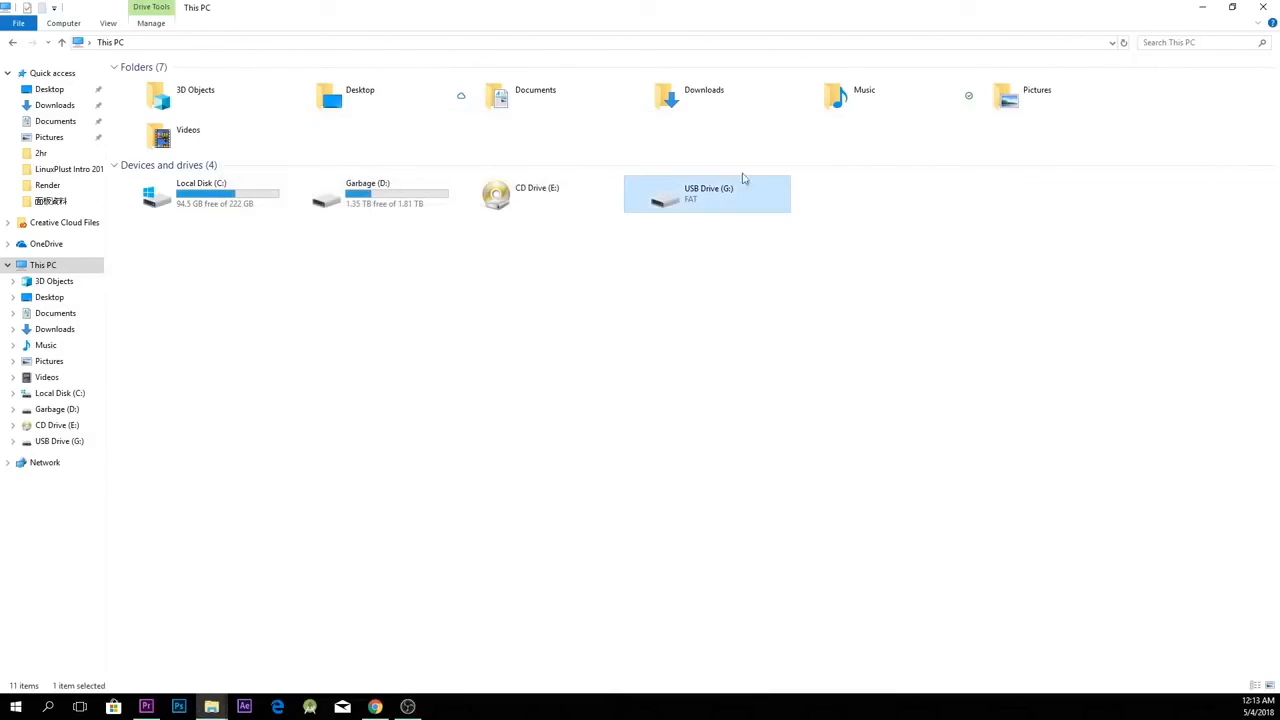
right_click(728, 198)
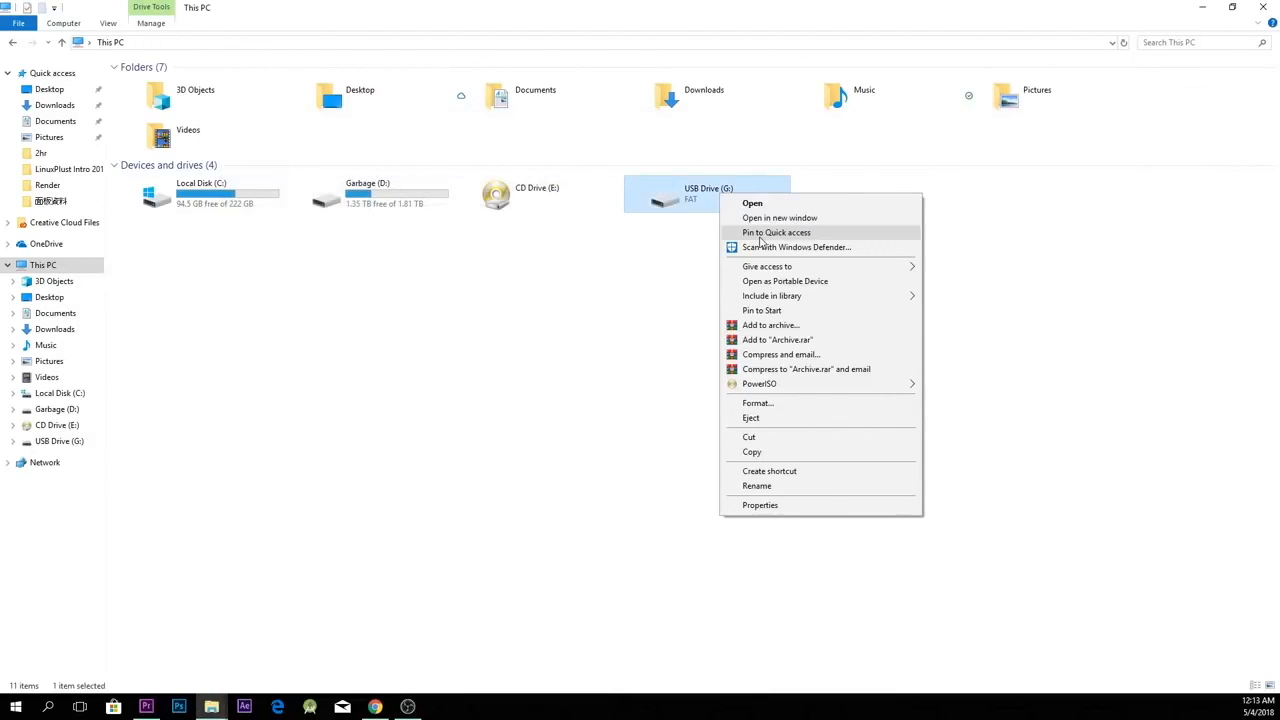
click(806, 405)
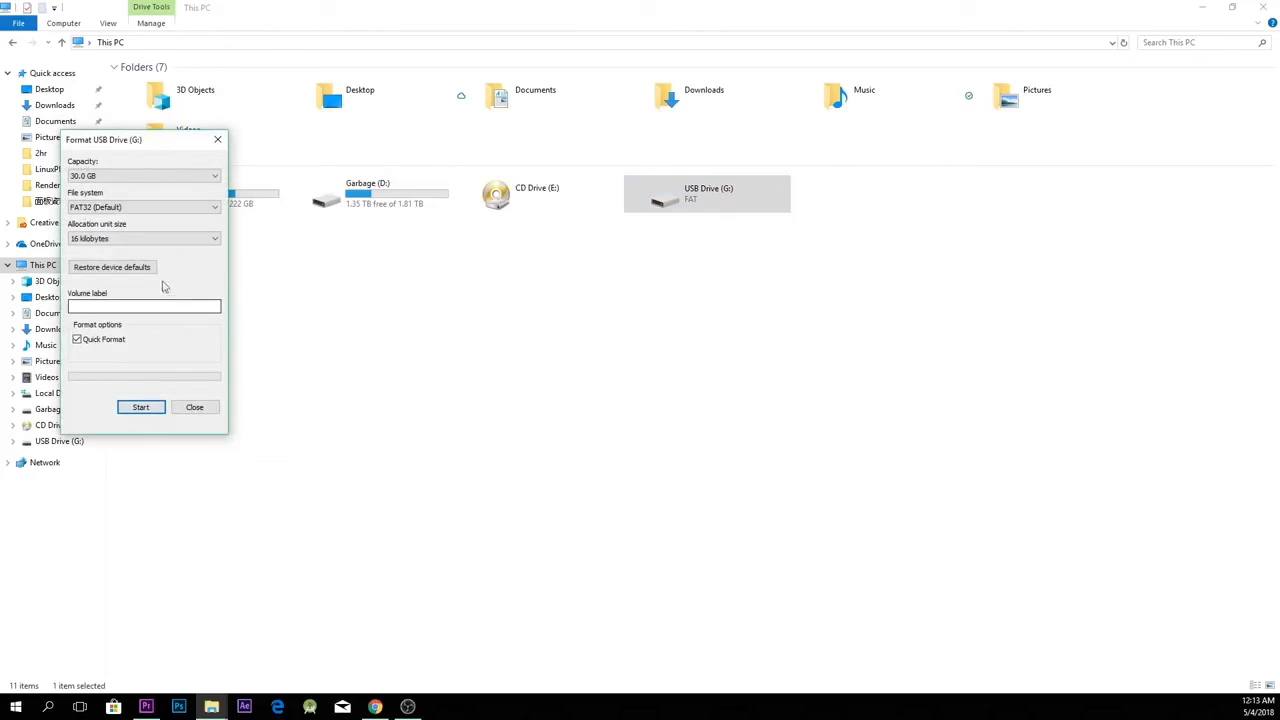
click(115, 210)
click(130, 204)
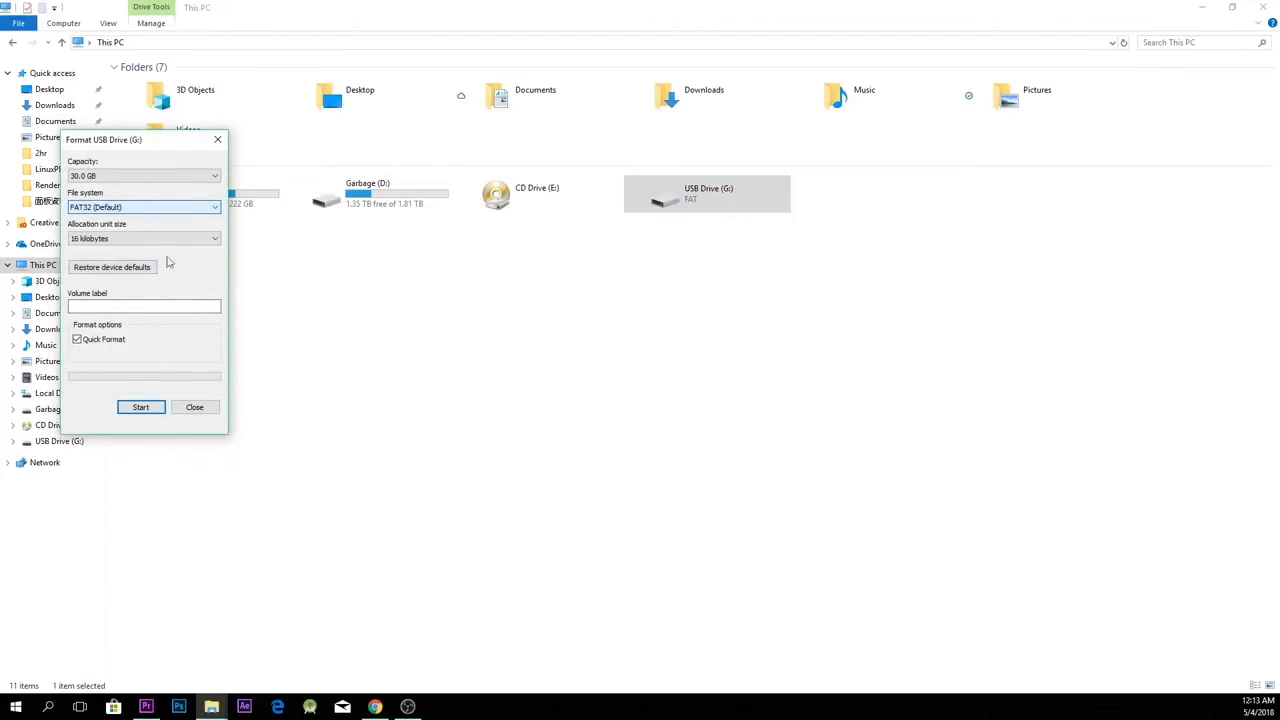
click(154, 408)
click(670, 357)
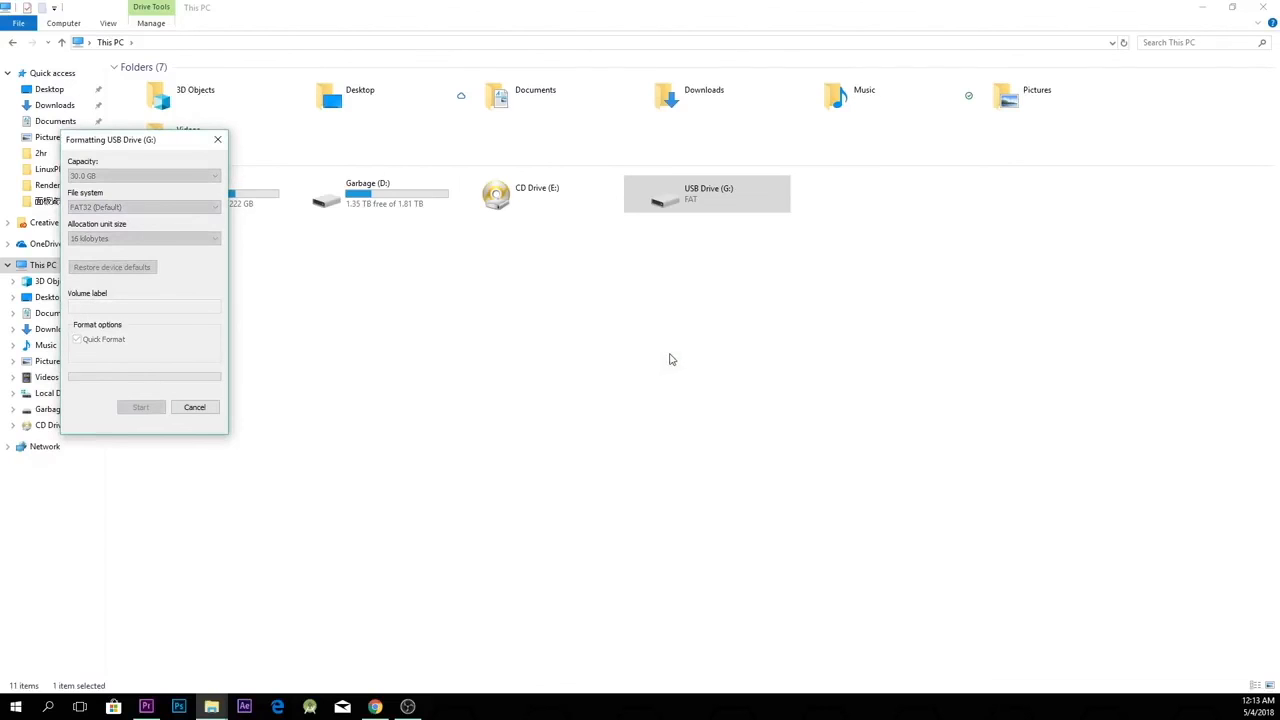
click(718, 350)
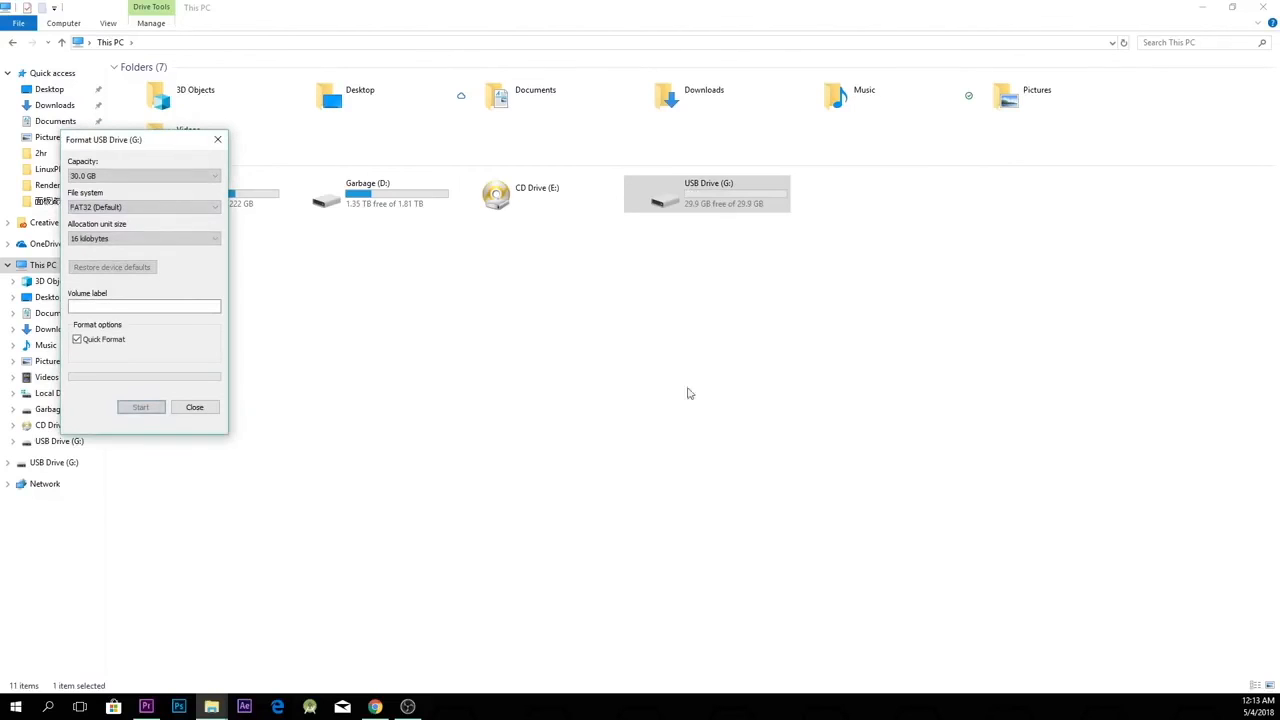
click(208, 411)
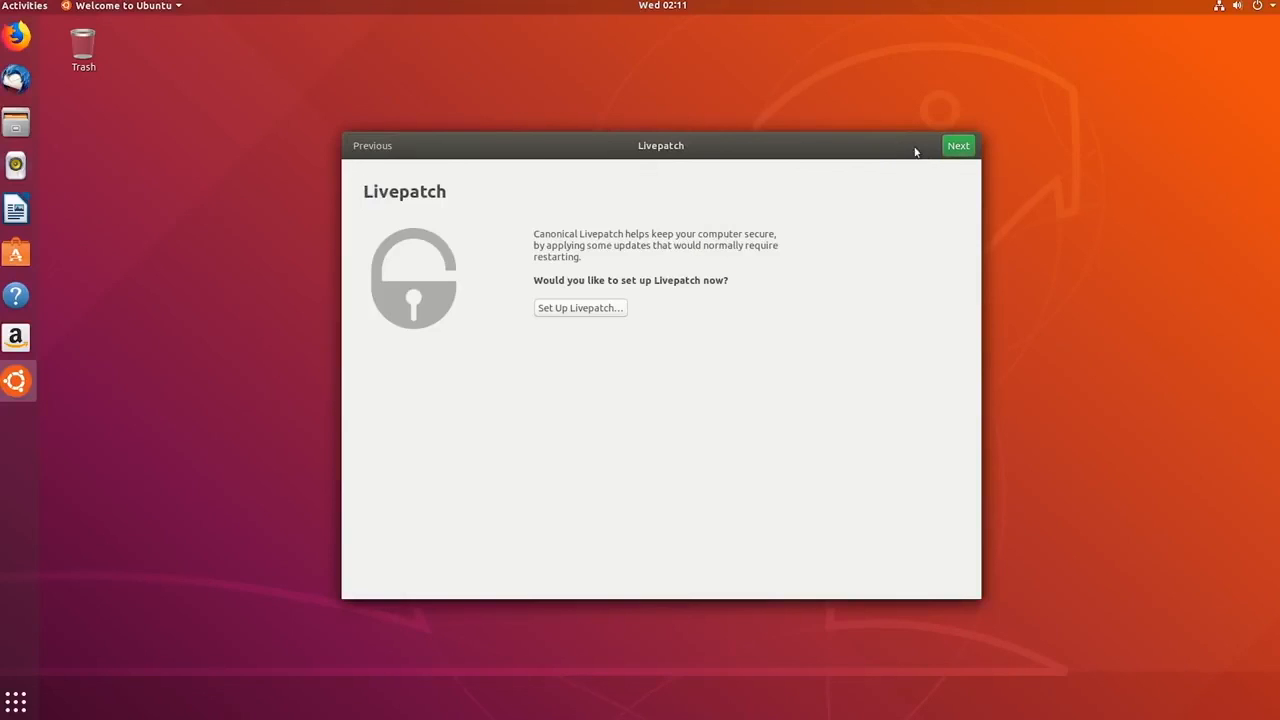
Step: Switch to the Welcome to Ubuntu assistant and skip the Livepatch setup
click(963, 152)
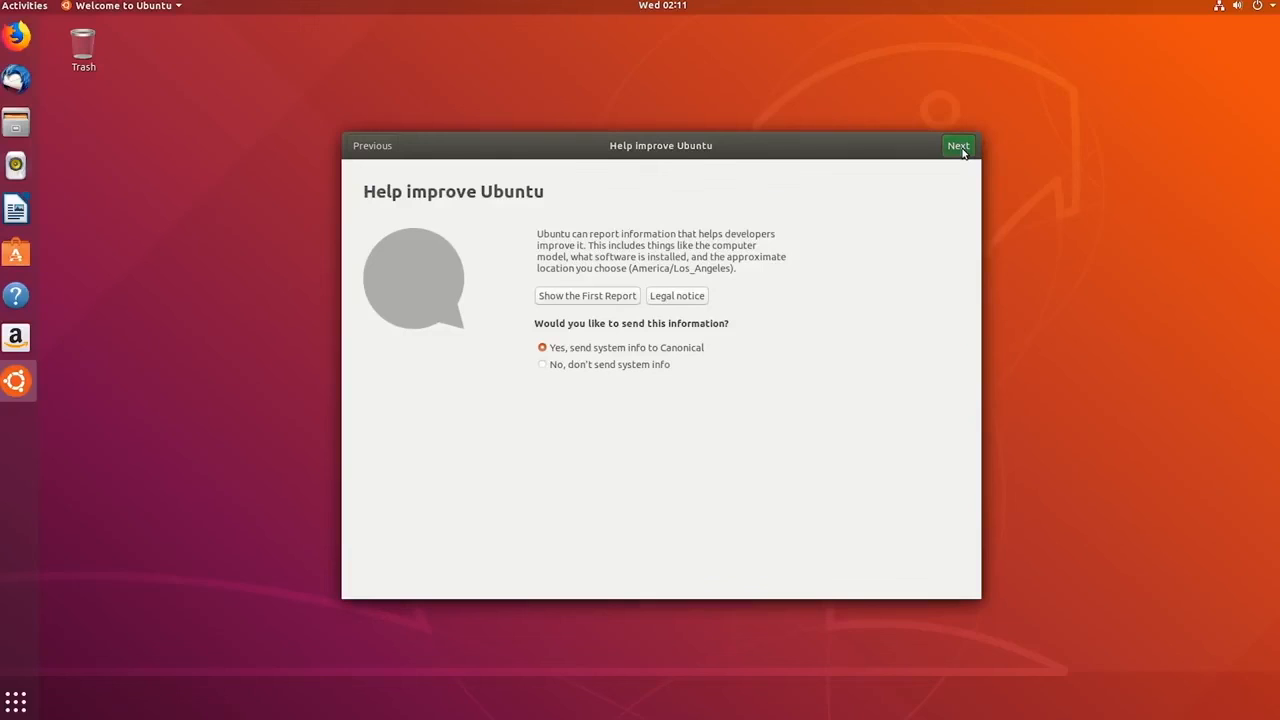